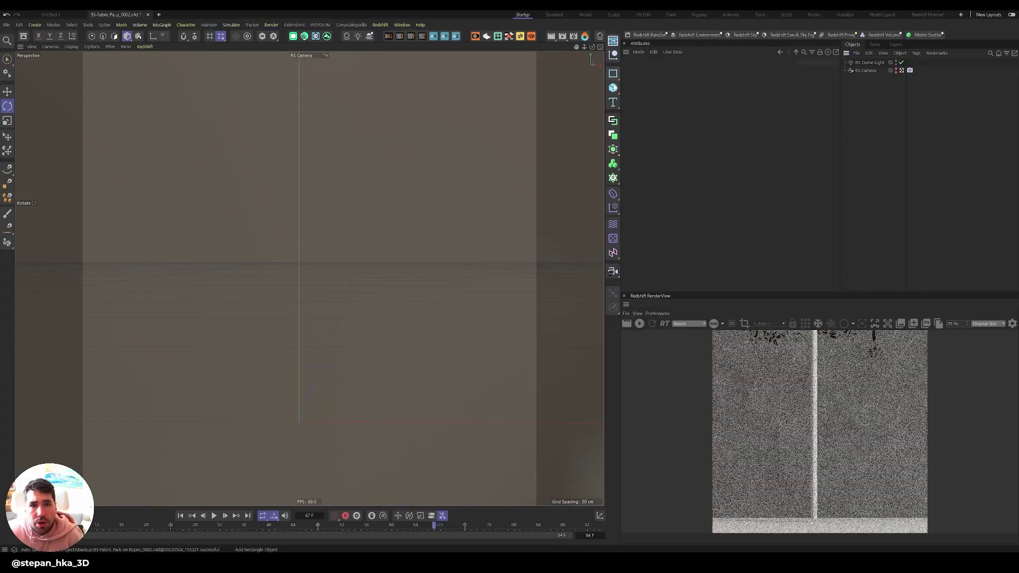
Step: Add a 400 cm plane, stand it upright, and drag out a duplicate
{"action": "left_click", "coordinate": [614, 89]}
{"action": "left_click", "coordinate": [639, 115]}
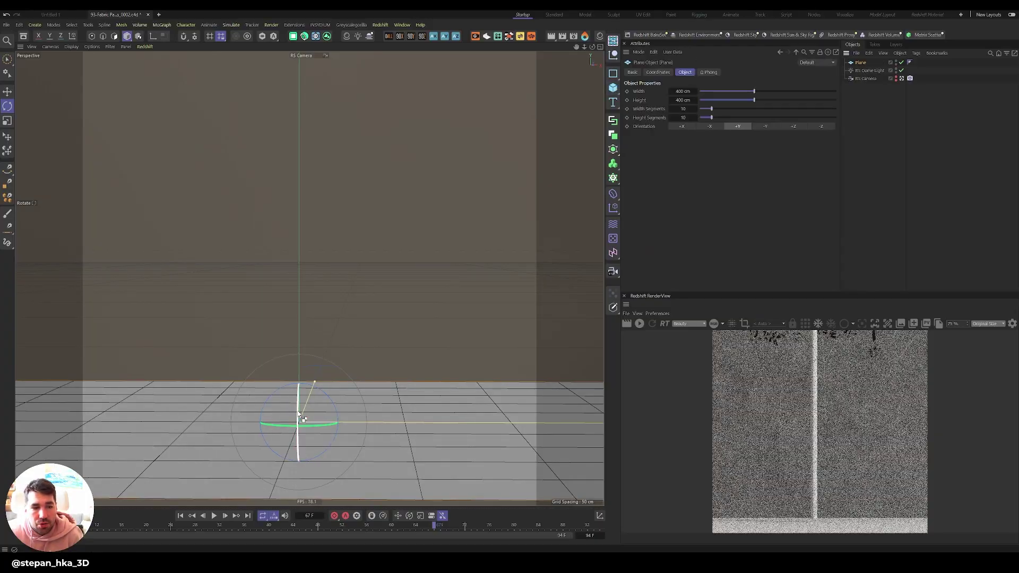
{"action": "left_click_drag", "start_coordinate": [300, 416], "coordinate": [292, 502]}
{"action": "key", "text": "e"}
{"action": "left_click_drag", "start_coordinate": [312, 450], "coordinate": [377, 428], "text": "ctrl"}
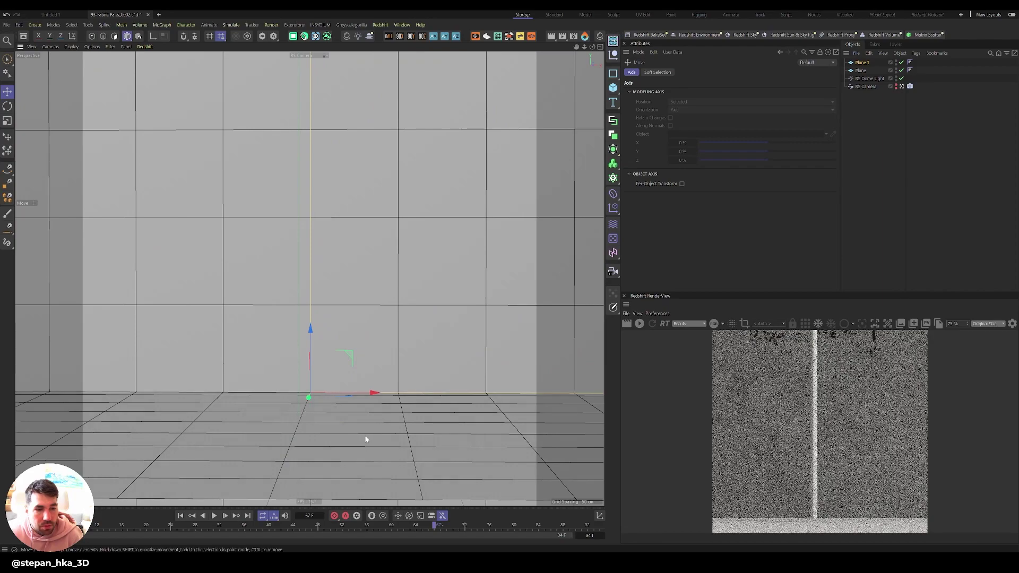
Step: Rename the two planes Floor and Wall
{"action": "scroll", "coordinate": [366, 435], "scroll_direction": "down", "scroll_amount": 10}
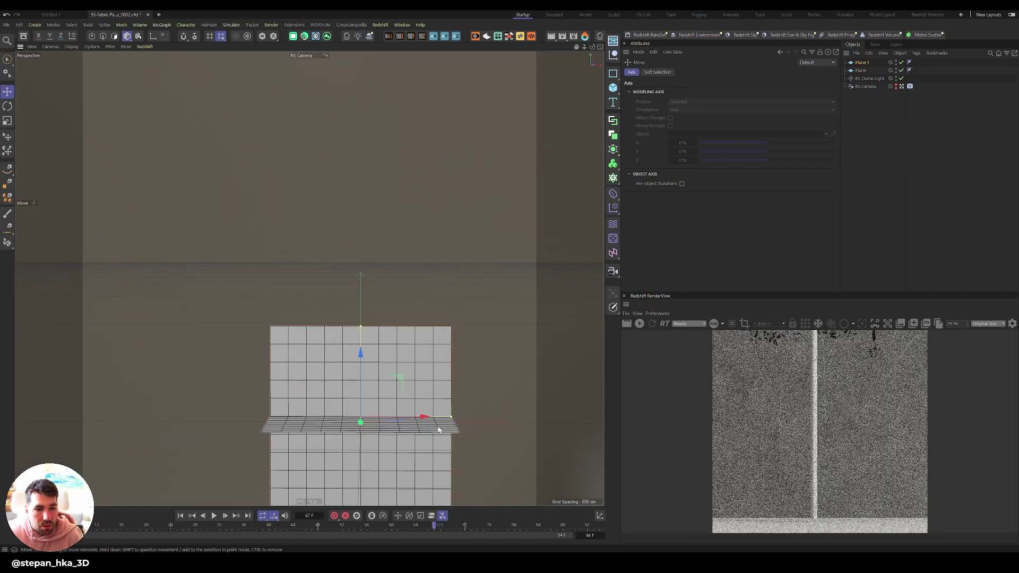
{"action": "left_click_drag", "start_coordinate": [439, 429], "coordinate": [329, 447], "text": "alt"}
{"action": "scroll", "coordinate": [330, 448], "scroll_direction": "up", "scroll_amount": 10}
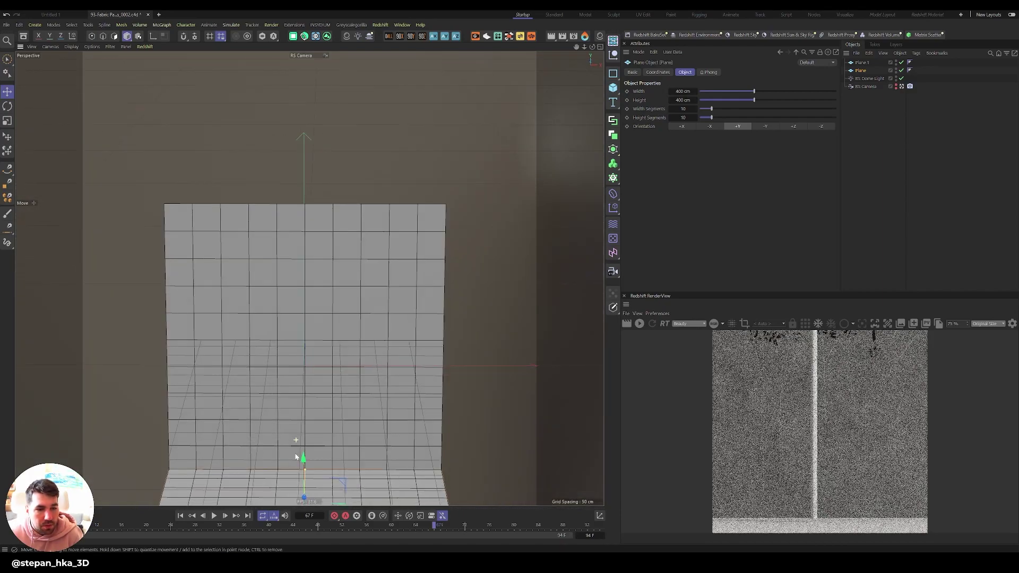
{"action": "scroll", "coordinate": [296, 457], "scroll_direction": "up", "scroll_amount": 4}
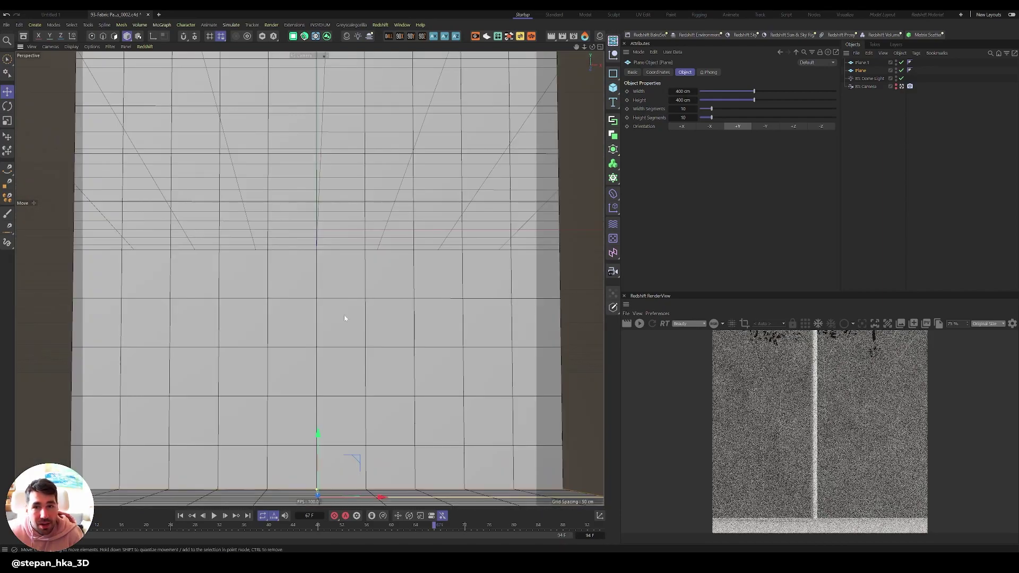
{"action": "double_click", "coordinate": [859, 71]}
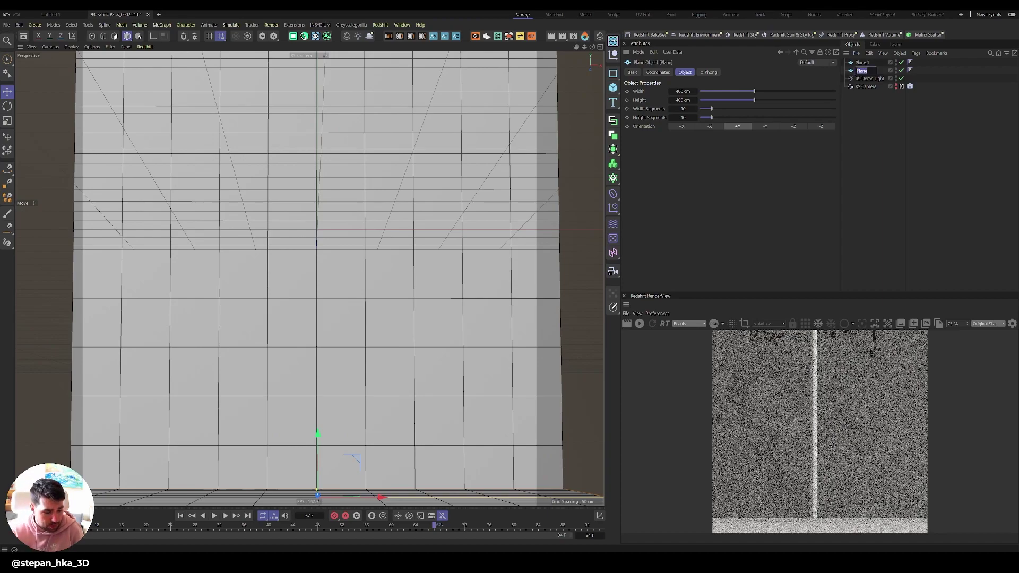
{"action": "double_click", "coordinate": [861, 64]}
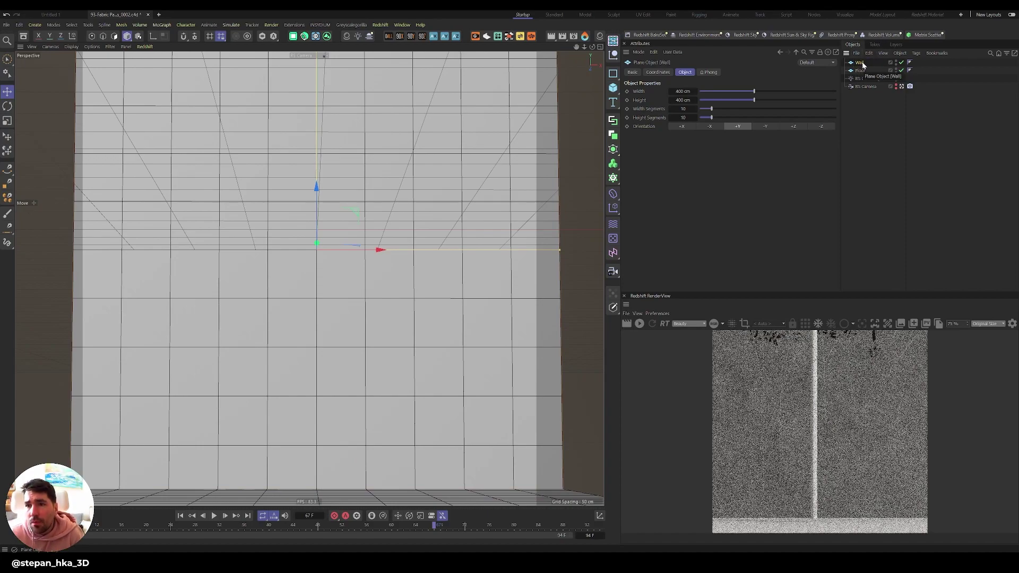
Step: Give both Wall and Floor a Collider simulation tag with Bounce and Friction 0.2
{"action": "left_click", "coordinate": [859, 71], "text": "ctrl"}
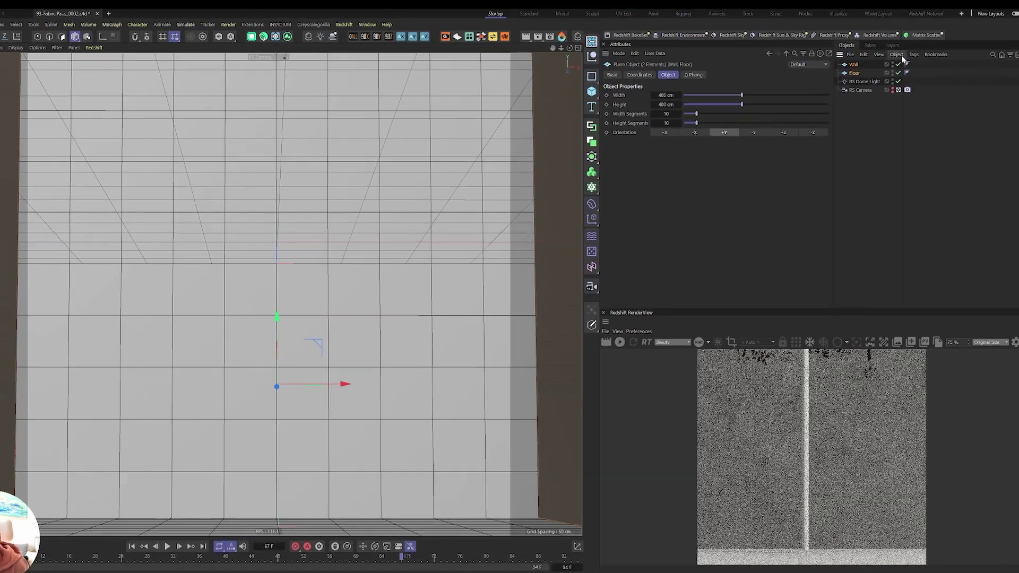
{"action": "left_click", "coordinate": [916, 53]}
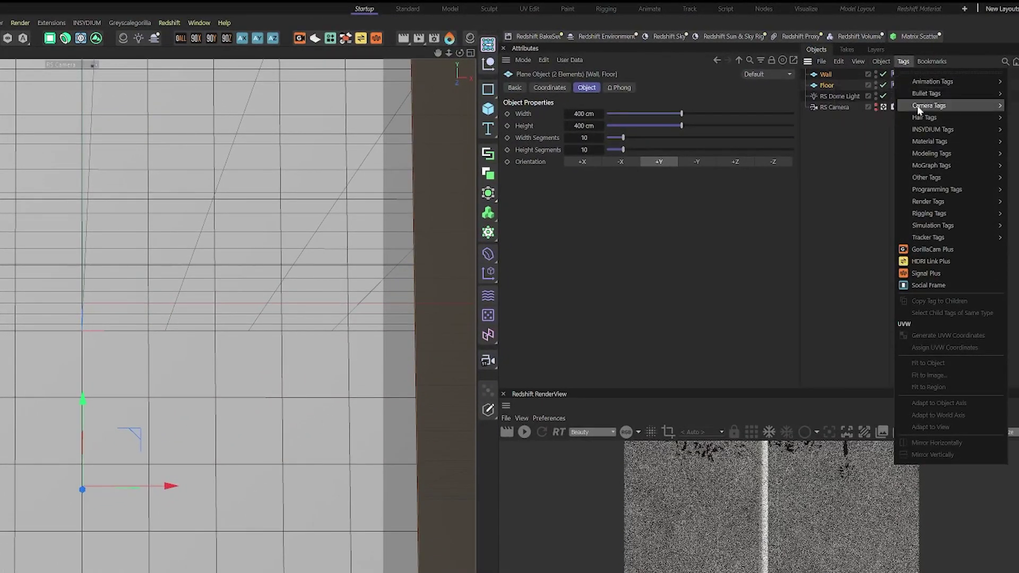
{"action": "mouse_move", "coordinate": [937, 225]}
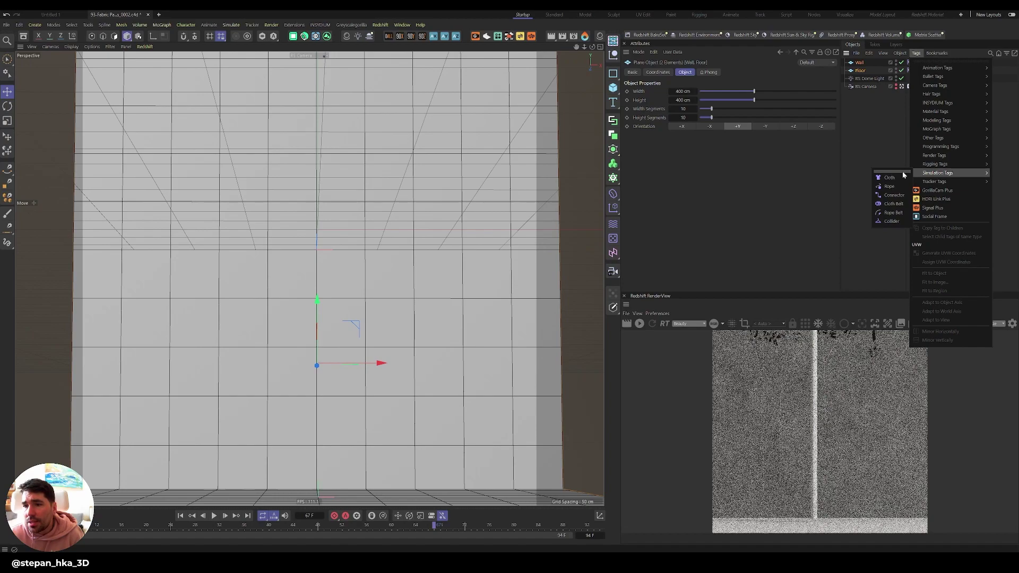
{"action": "left_click", "coordinate": [890, 221]}
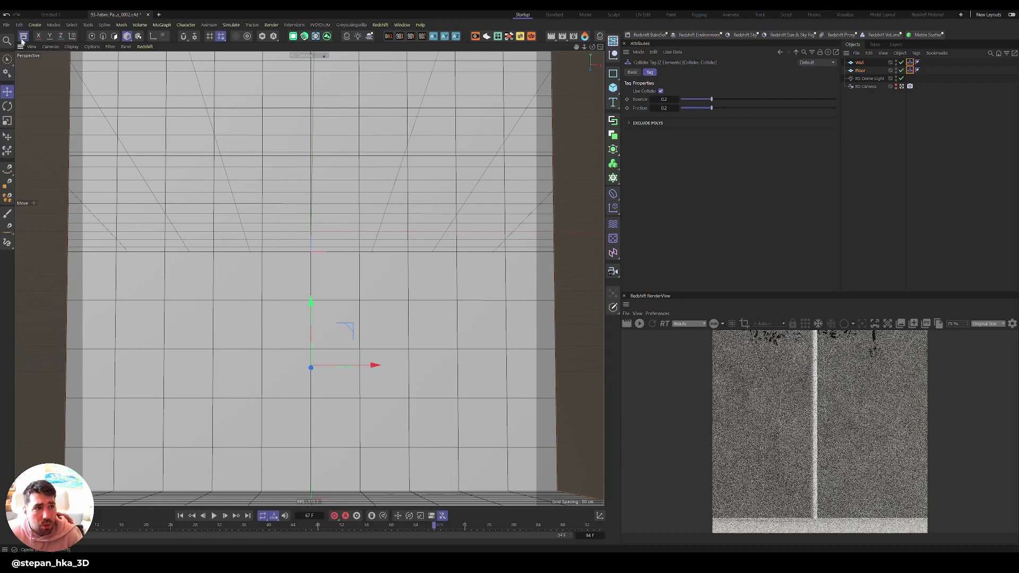
Step: Search 'segment' in the Asset Browser and drop the Segment asset into the scene
{"action": "left_click", "coordinate": [23, 40]}
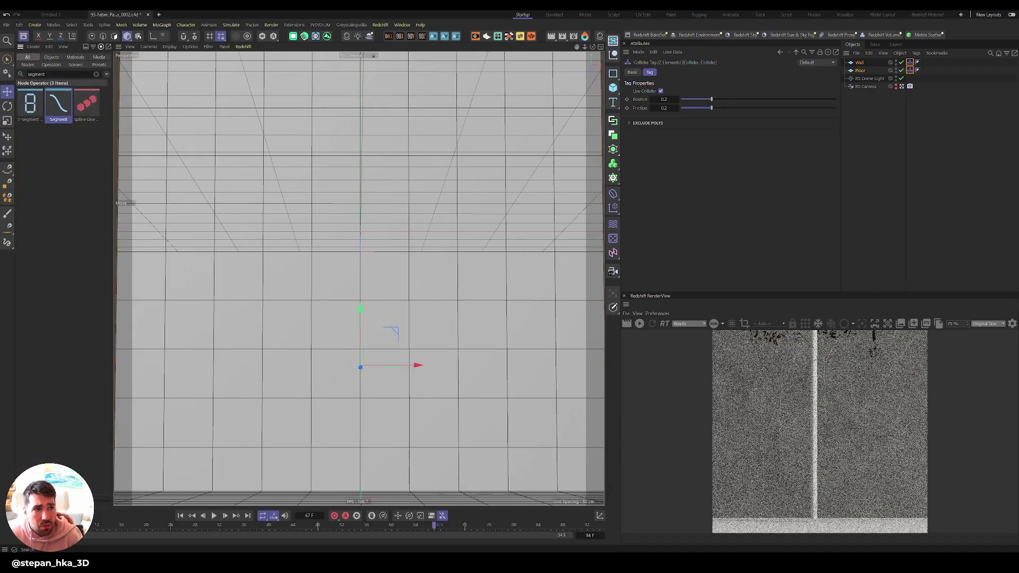
{"action": "left_click", "coordinate": [96, 75]}
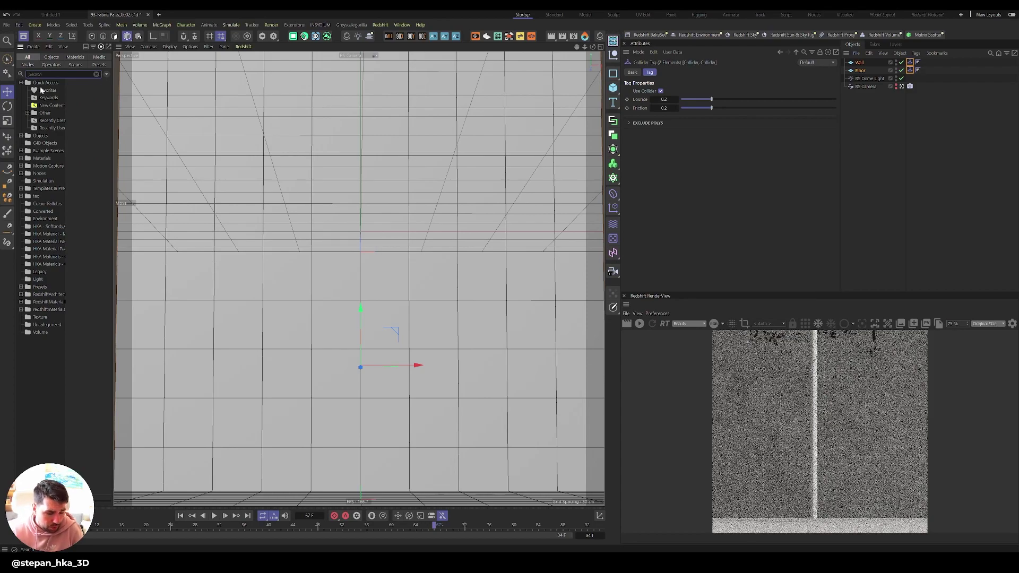
{"action": "type", "text": "segment"}
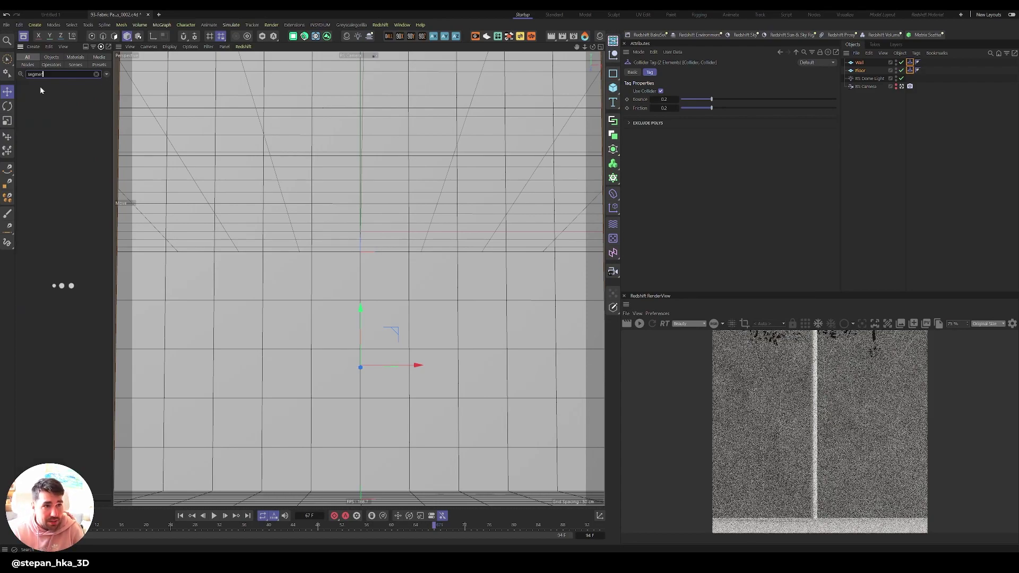
{"action": "left_click_drag", "start_coordinate": [53, 103], "coordinate": [311, 277]}
Step: Draw two vertical test splines with the Spline Pen, one in the front view
{"action": "left_click", "coordinate": [8, 169]}
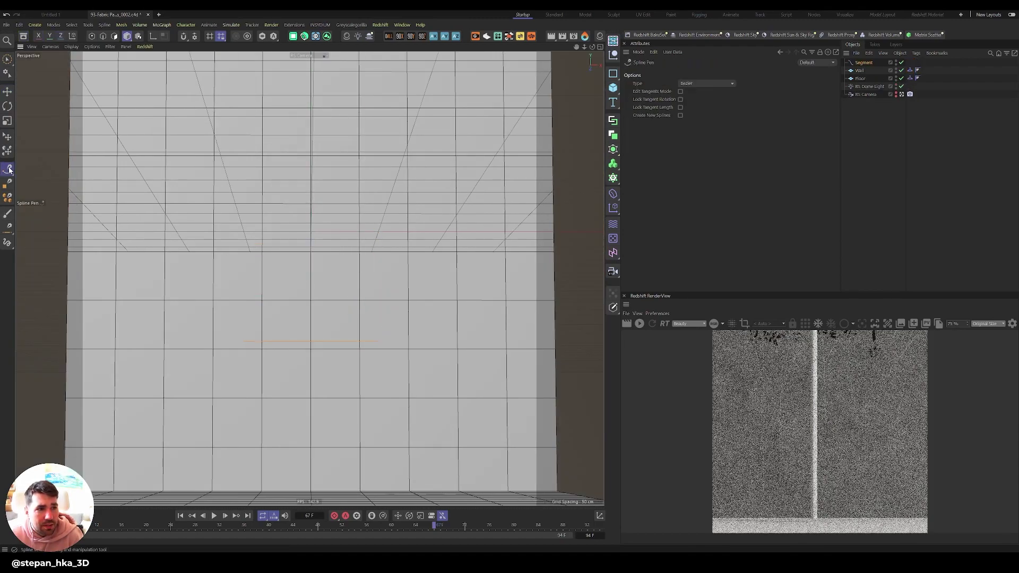
{"action": "left_click", "coordinate": [294, 154]}
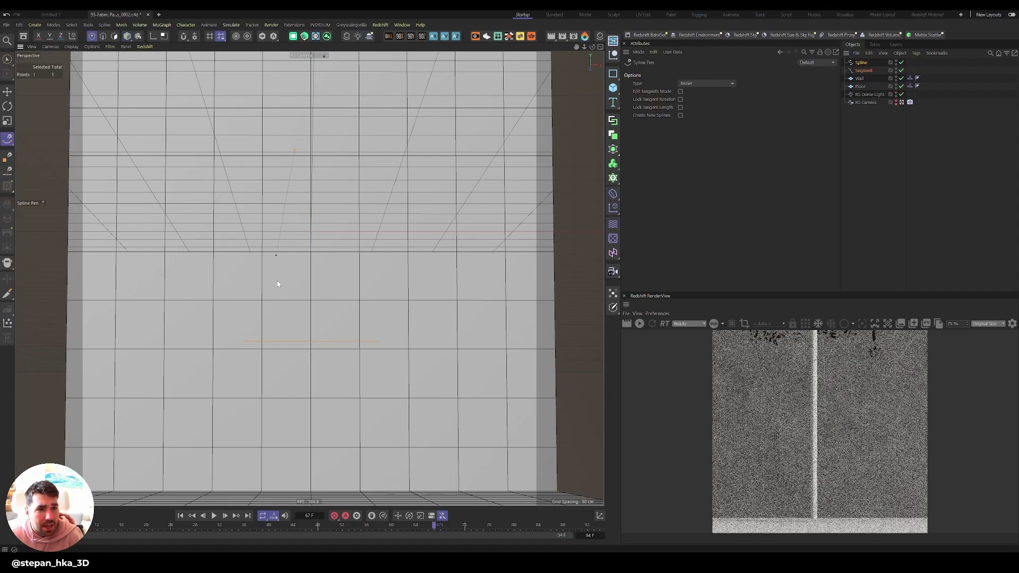
{"action": "left_click", "coordinate": [291, 426]}
{"action": "key", "text": "Escape"}
{"action": "middle_click", "coordinate": [262, 244]}
{"action": "middle_click", "coordinate": [433, 183]}
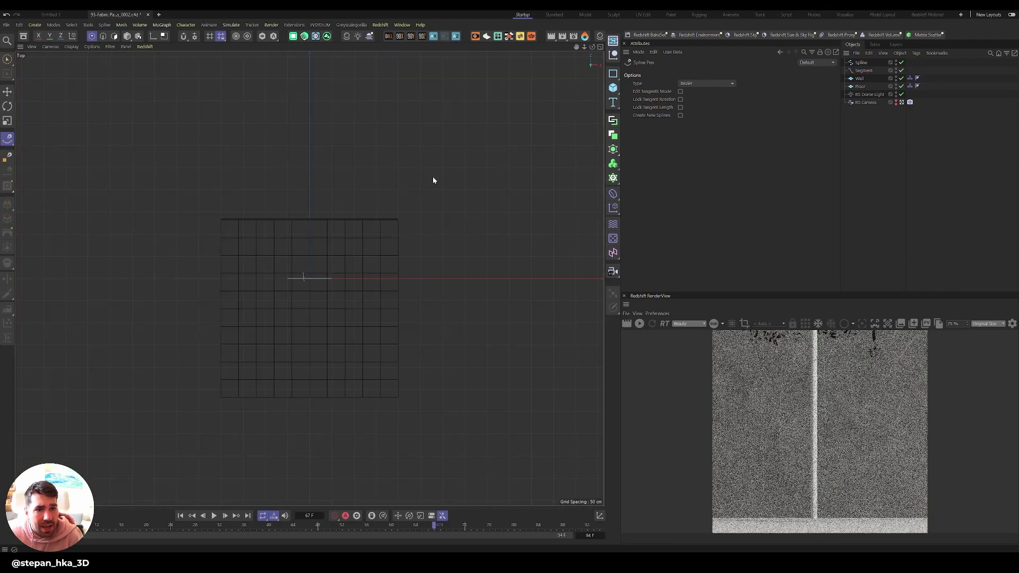
{"action": "key", "text": "F4"}
{"action": "left_click", "coordinate": [310, 162]}
{"action": "left_click", "coordinate": [308, 435]}
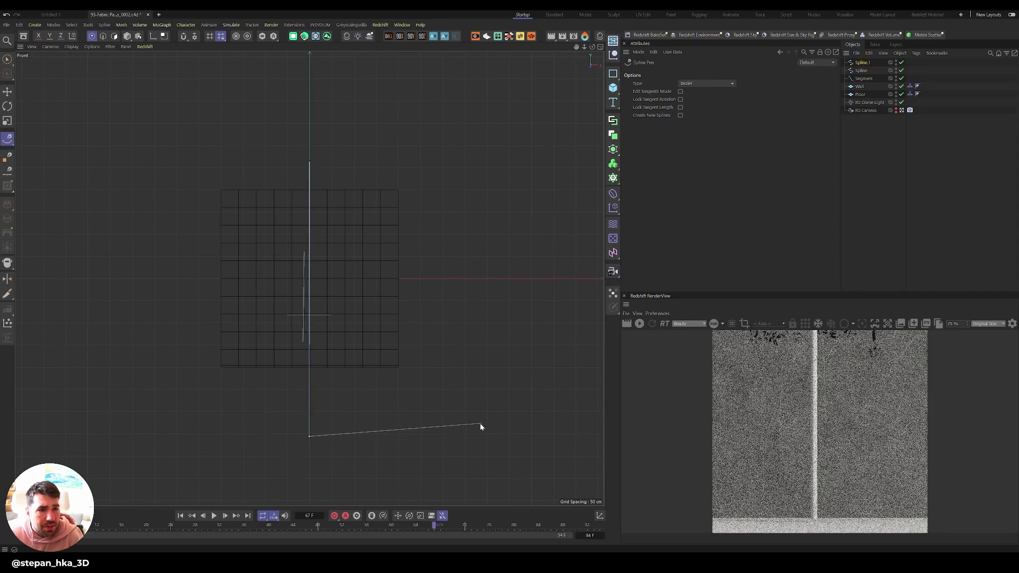
{"action": "middle_click", "coordinate": [411, 437]}
{"action": "middle_click", "coordinate": [205, 189]}
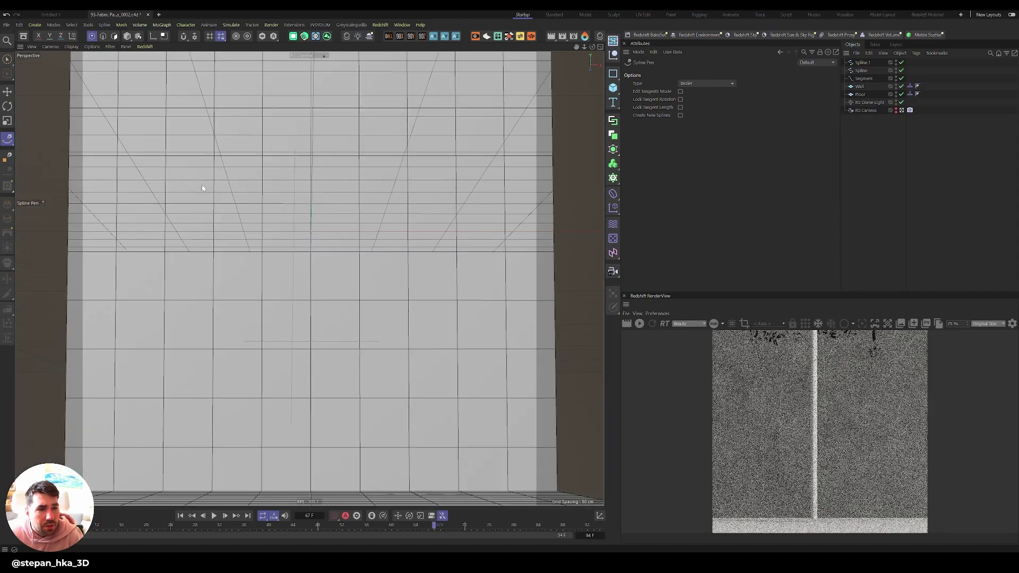
Step: Delete the two test splines, leaving only the Segment object selected
{"action": "left_click", "coordinate": [865, 62]}
{"action": "left_click", "coordinate": [861, 71], "text": "shift"}
{"action": "key", "text": "Delete"}
{"action": "left_click", "coordinate": [864, 62]}
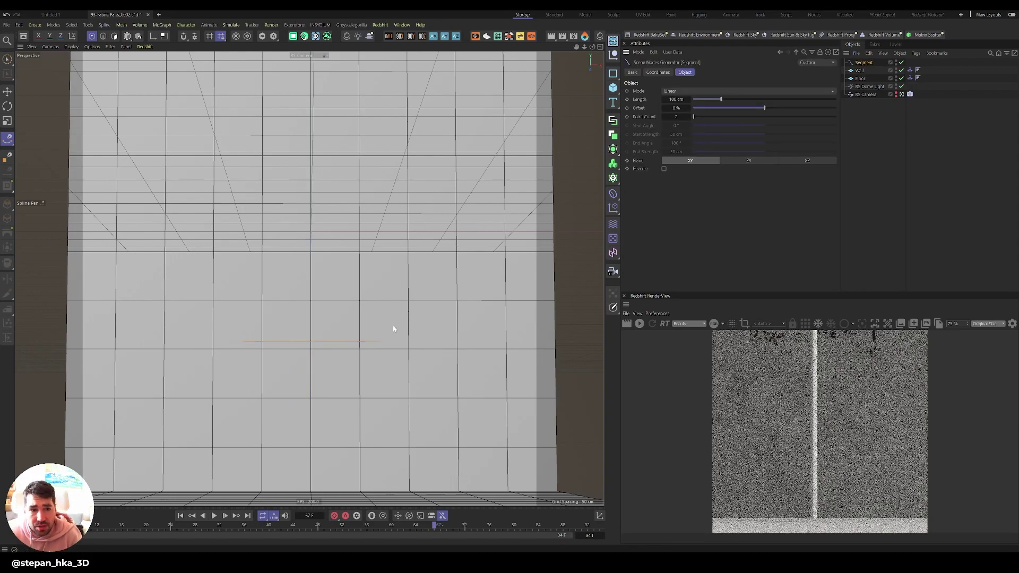
Step: Rotate the Segment about 85 degrees and hide the viewport workplane grid
{"action": "key", "text": "r"}
{"action": "left_click_drag", "start_coordinate": [350, 318], "coordinate": [274, 281]}
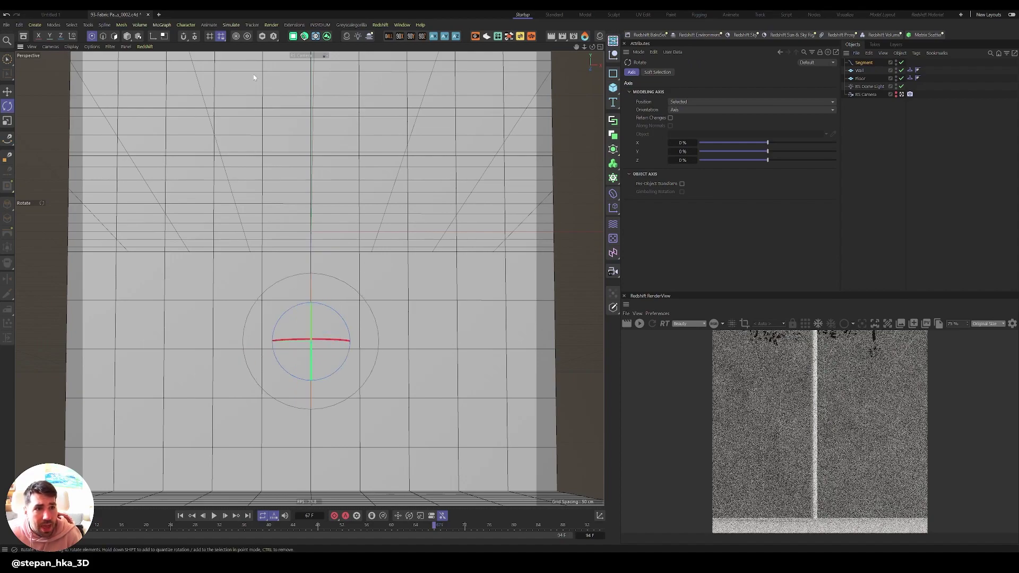
{"action": "left_click", "coordinate": [126, 46]}
{"action": "mouse_move", "coordinate": [113, 46]}
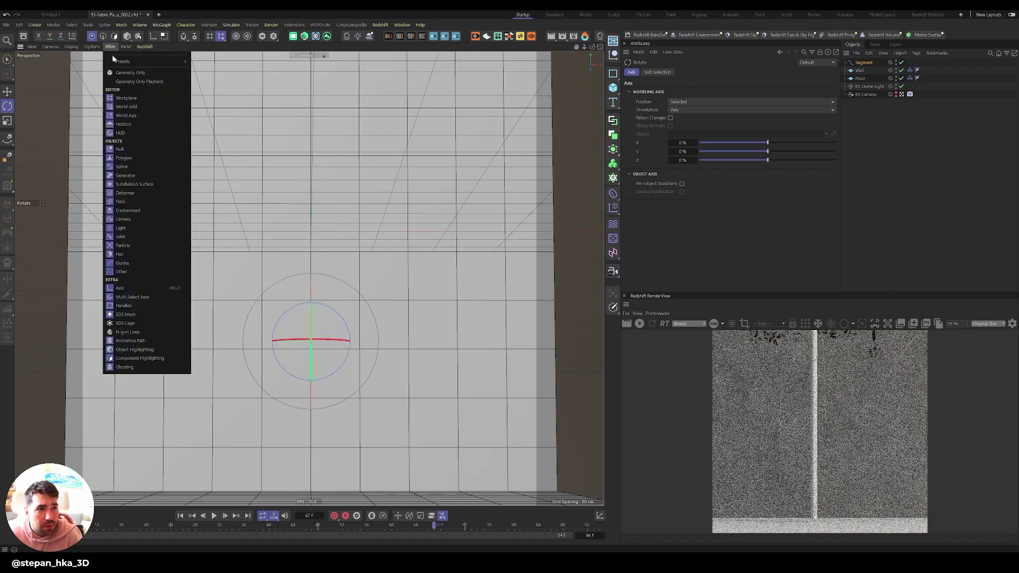
{"action": "left_click", "coordinate": [123, 98]}
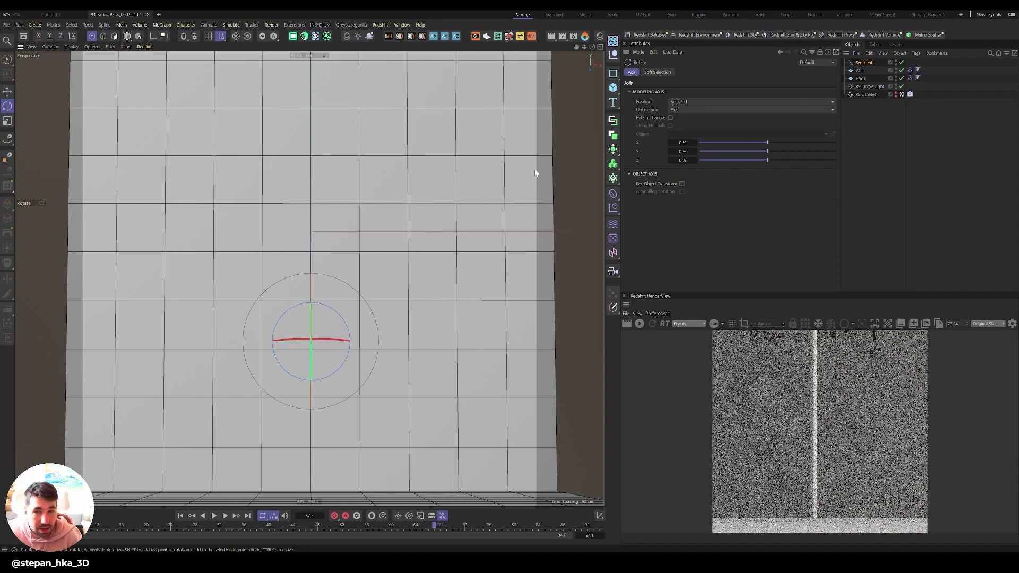
Step: Set the Segment's length to 250 cm and its point count to 40
{"action": "left_click", "coordinate": [860, 62]}
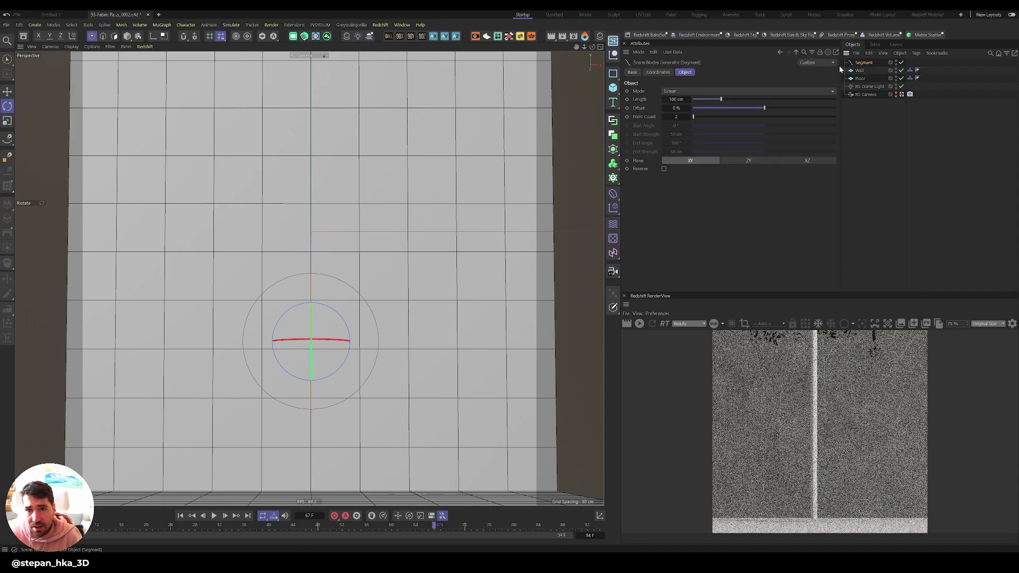
{"action": "left_click", "coordinate": [676, 99]}
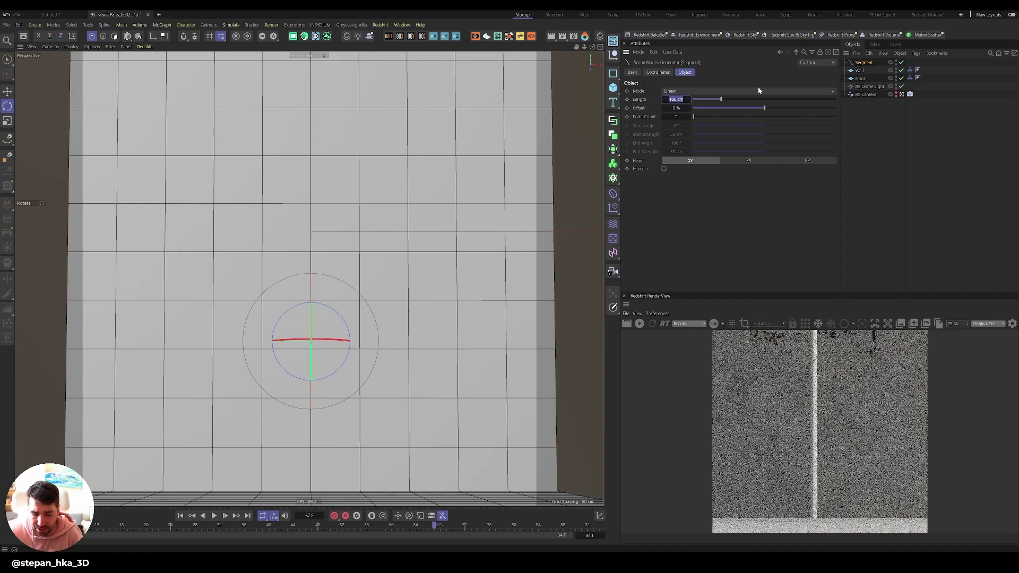
{"action": "type", "text": "250"}
{"action": "key", "text": "Tab"}
{"action": "type", "text": "e"}
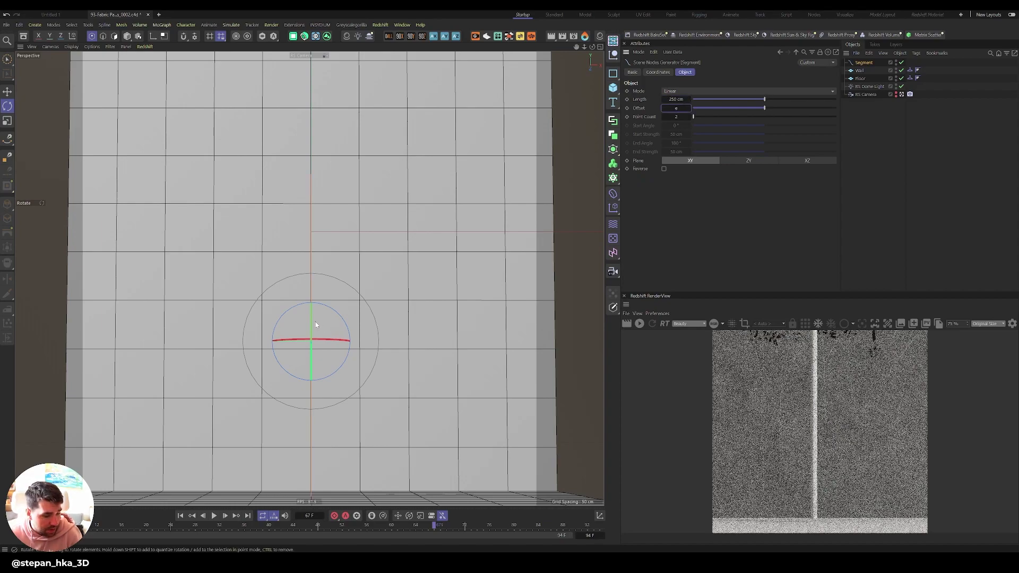
{"action": "key", "text": "Return"}
{"action": "key", "text": "e"}
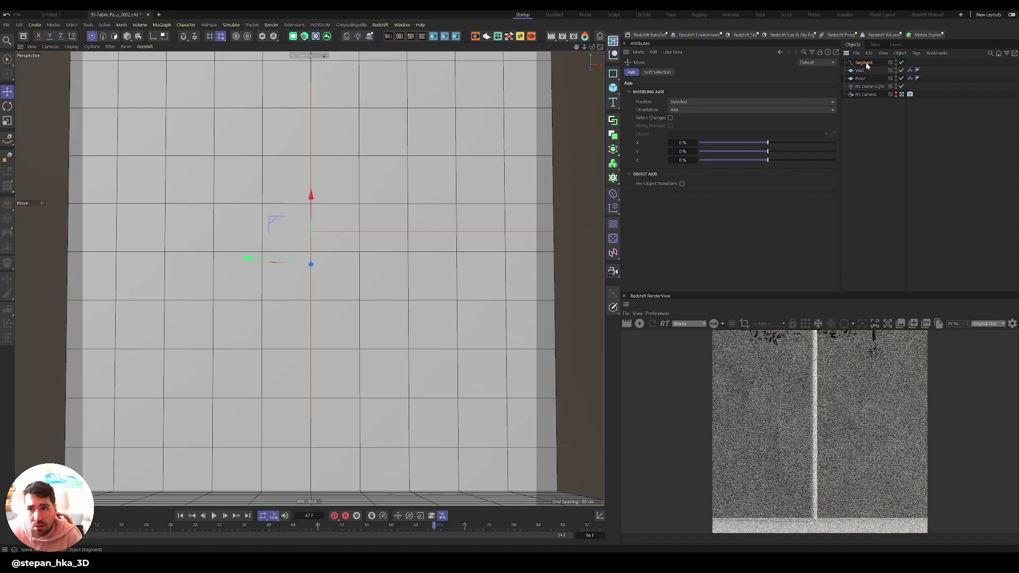
{"action": "left_click", "coordinate": [864, 62]}
{"action": "left_click", "coordinate": [677, 116]}
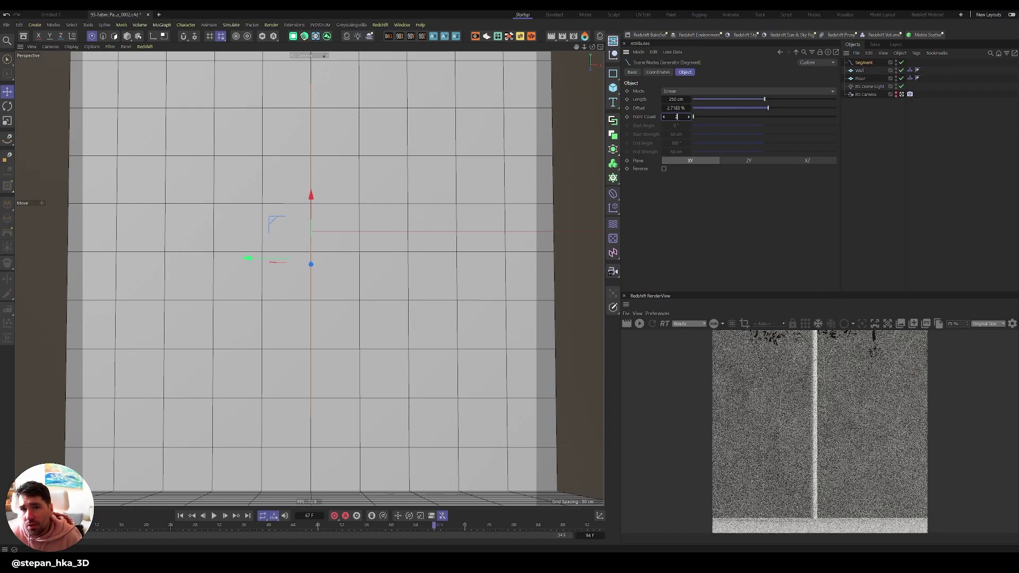
{"action": "type", "text": "40"}
{"action": "key", "text": "Return"}
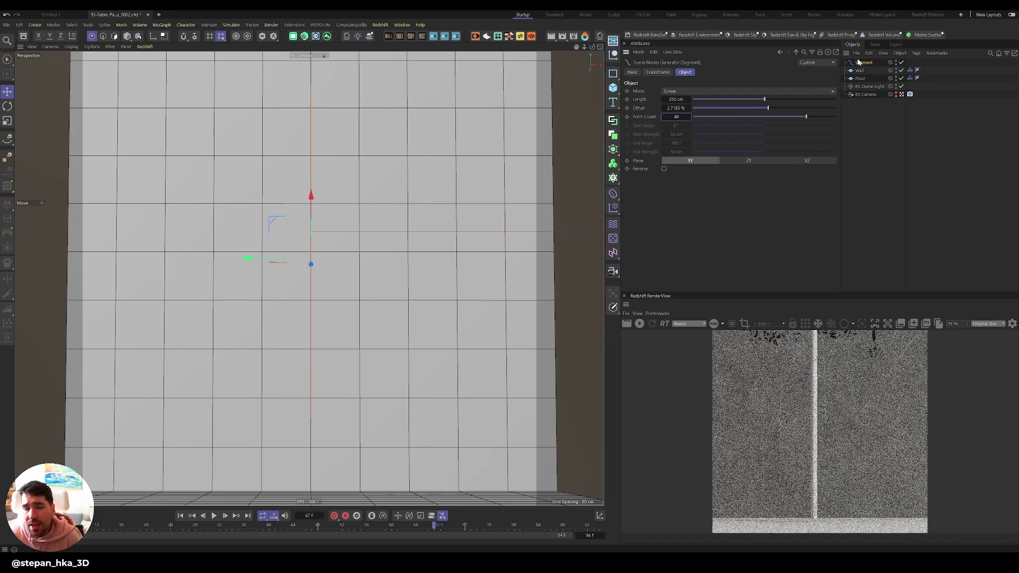
Step: Create a Sweep with the Segment as path and an n-Side spline as profile
{"action": "left_click", "coordinate": [613, 149]}
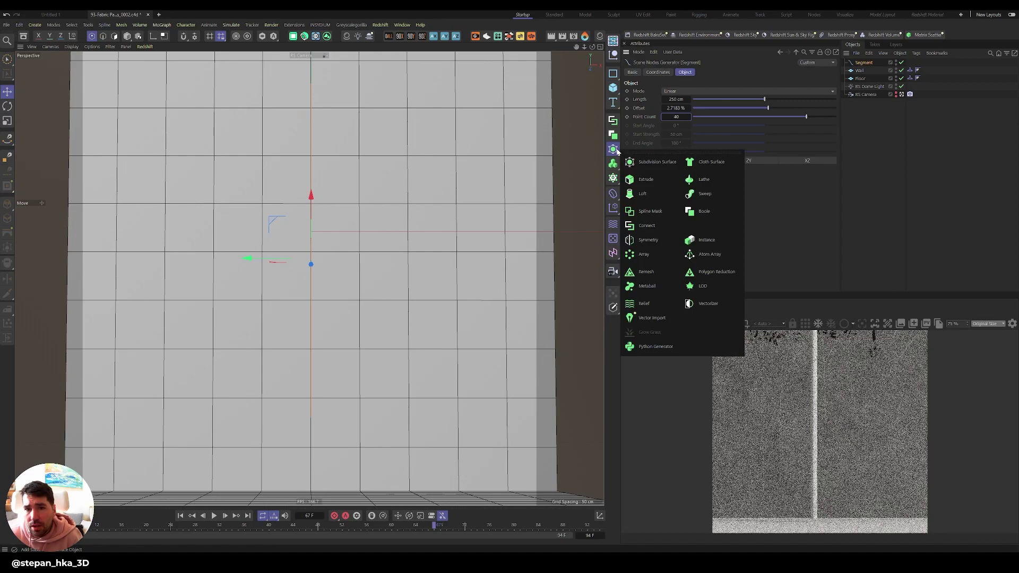
{"action": "left_click", "coordinate": [706, 194]}
{"action": "left_click_drag", "start_coordinate": [864, 71], "coordinate": [862, 65]}
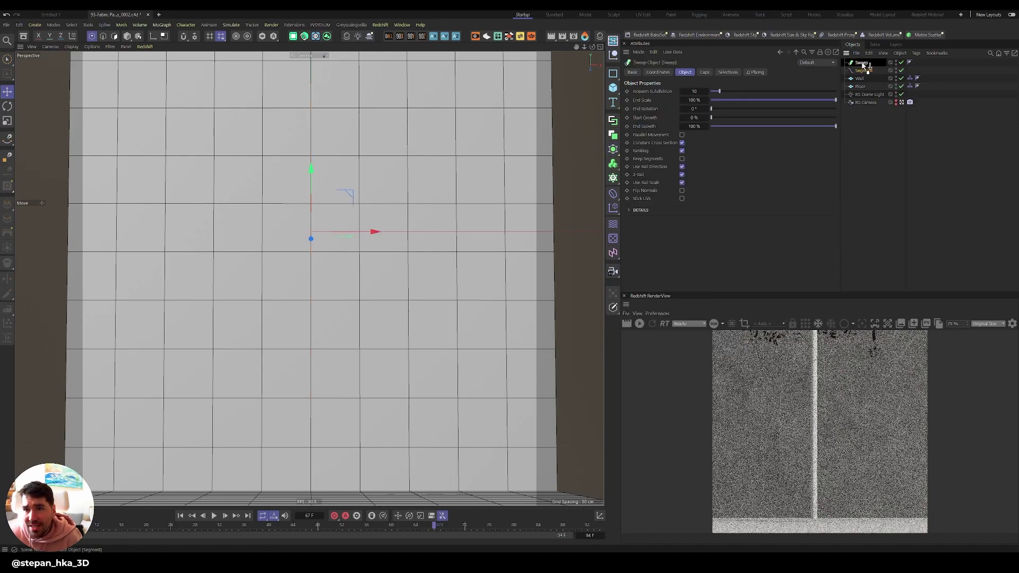
{"action": "left_click", "coordinate": [613, 75]}
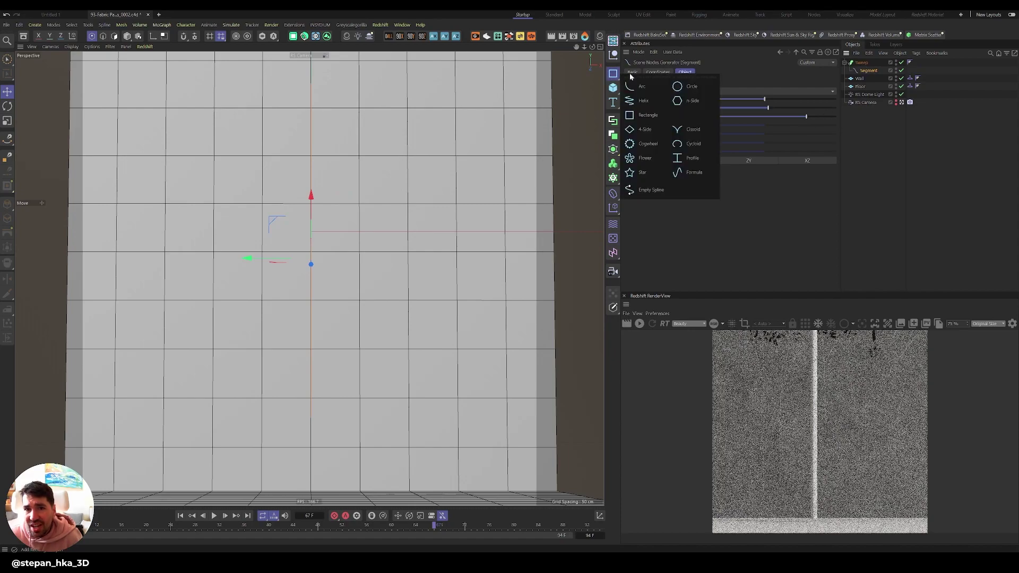
{"action": "left_click", "coordinate": [690, 107]}
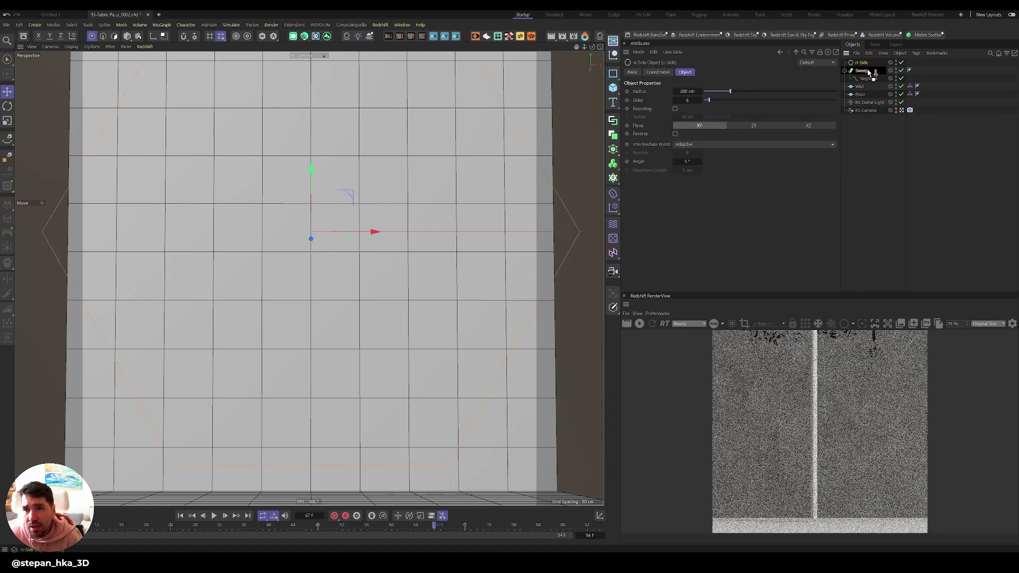
{"action": "left_click_drag", "start_coordinate": [861, 62], "coordinate": [870, 75]}
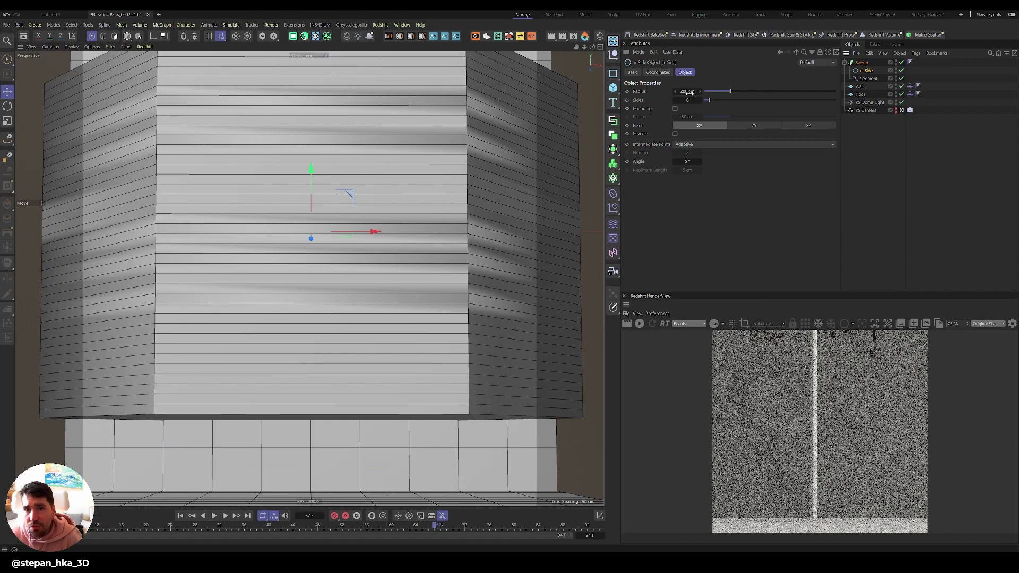
Step: Give the n-Side profile a 2 cm radius and 11 sides, and raise the Sweep about 17.5 cm
{"action": "left_click", "coordinate": [687, 92]}
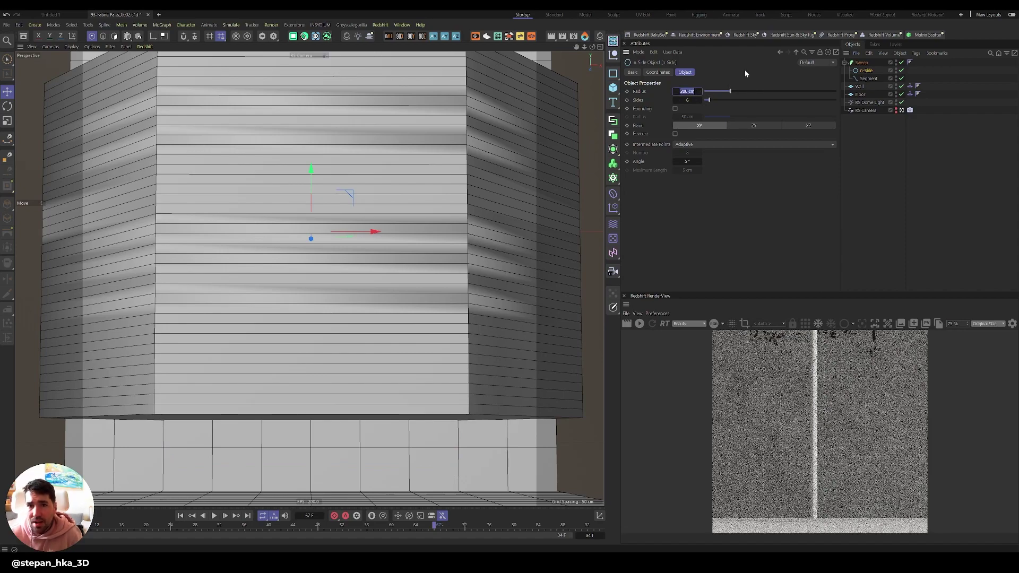
{"action": "type", "text": "2"}
{"action": "key", "text": "Return"}
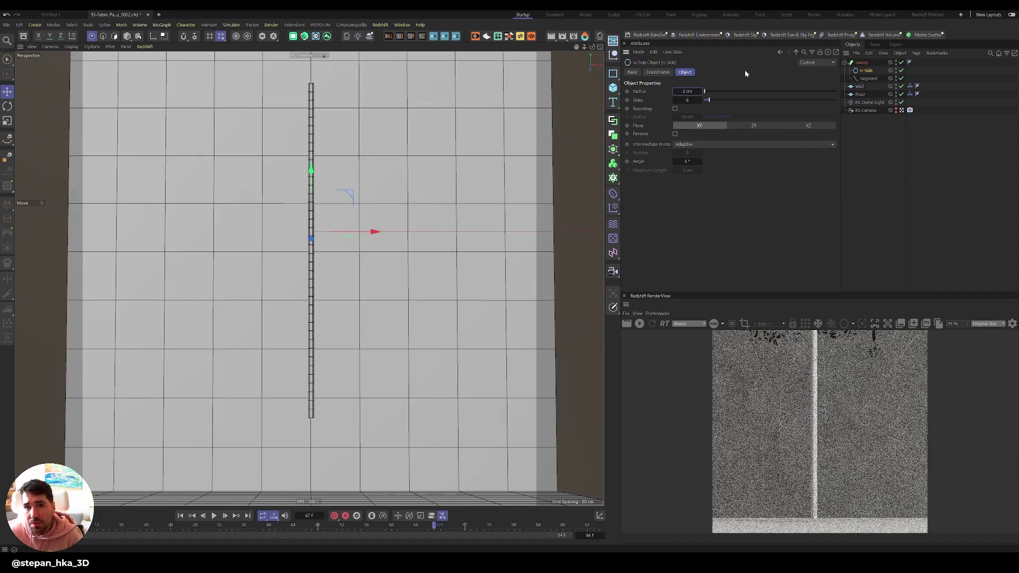
{"action": "left_click", "coordinate": [698, 99]}
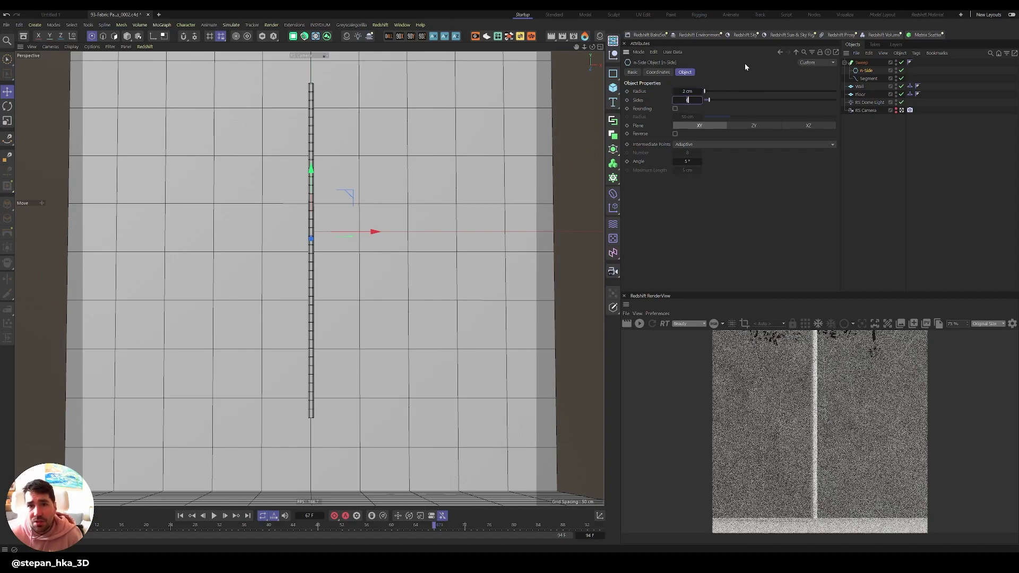
{"action": "type", "text": "11"}
{"action": "key", "text": "Return"}
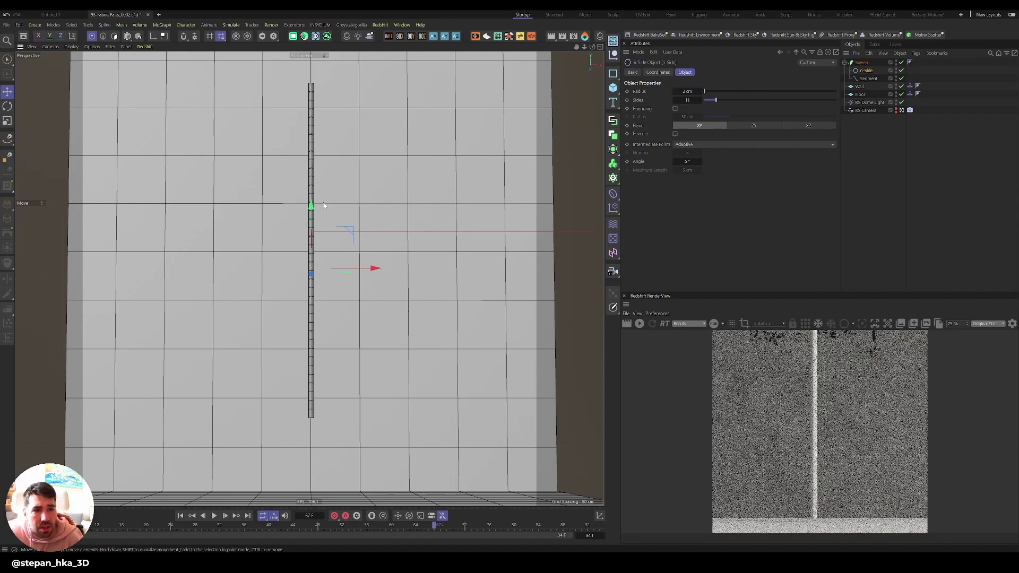
{"action": "left_click", "coordinate": [311, 178]}
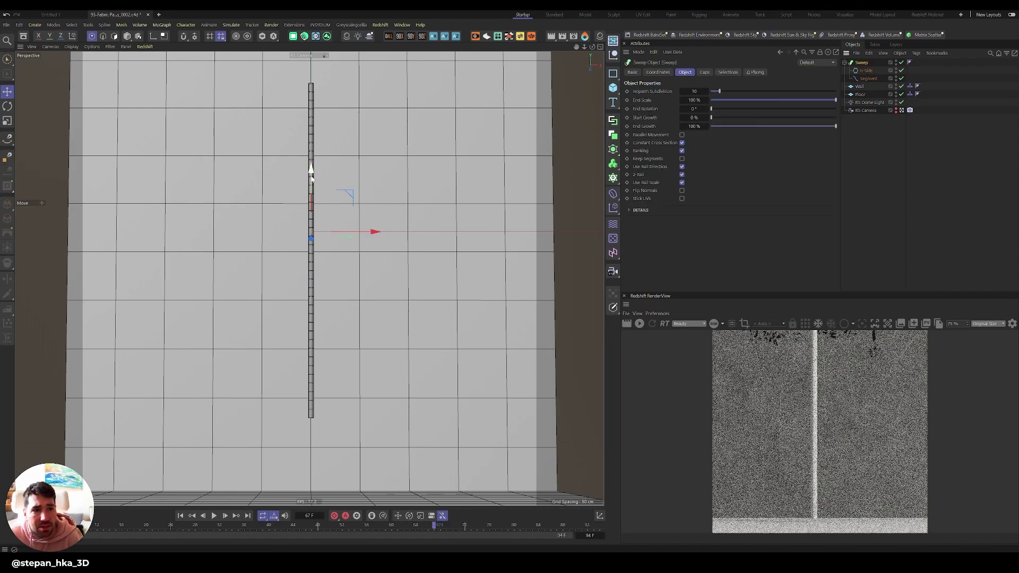
{"action": "left_click_drag", "start_coordinate": [312, 178], "coordinate": [323, 147]}
{"action": "left_click", "coordinate": [866, 70]}
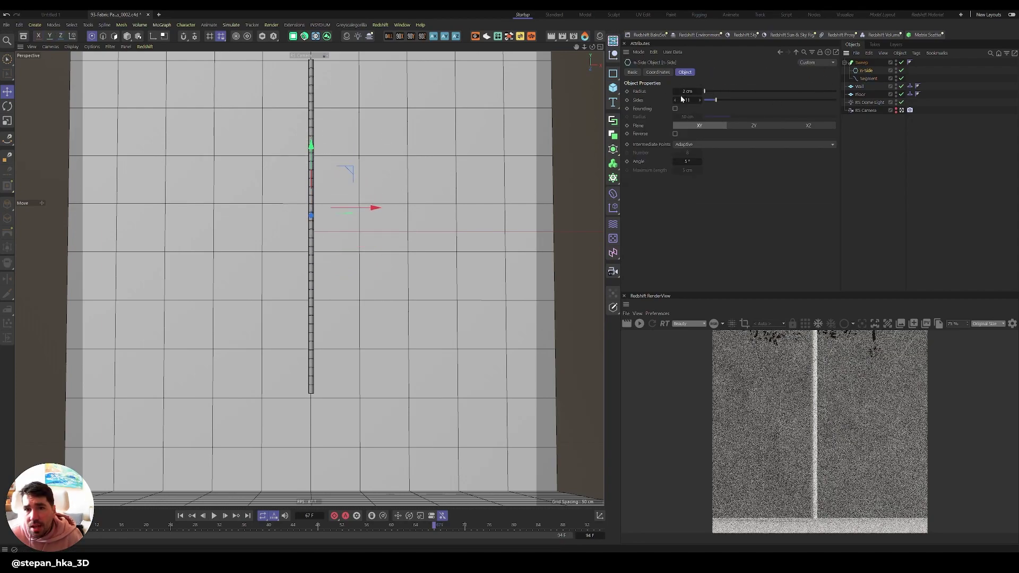
Step: Add a Rope simulation tag to the Segment spline
{"action": "left_click", "coordinate": [864, 79]}
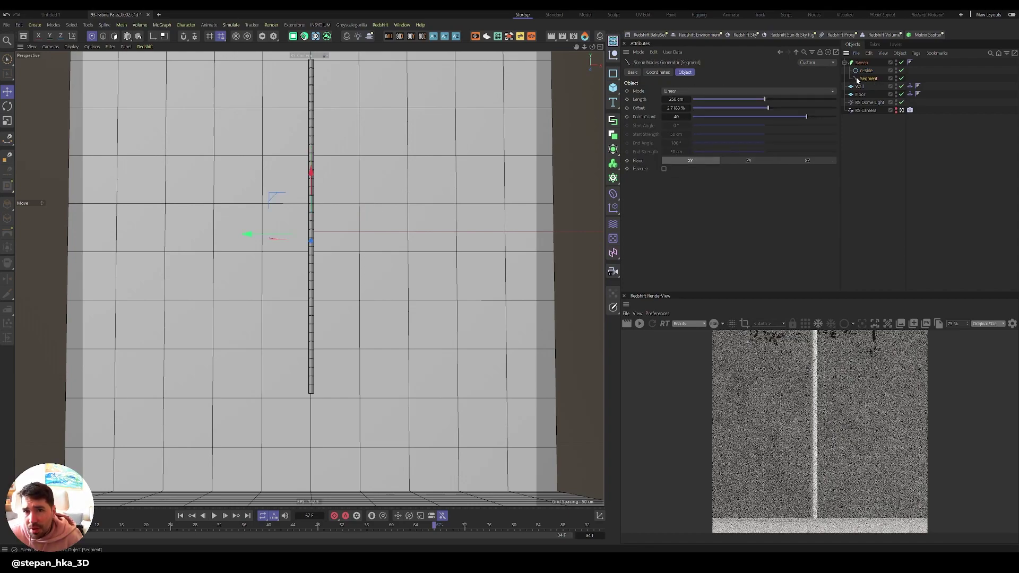
{"action": "right_click", "coordinate": [866, 80]}
{"action": "mouse_move", "coordinate": [914, 207]}
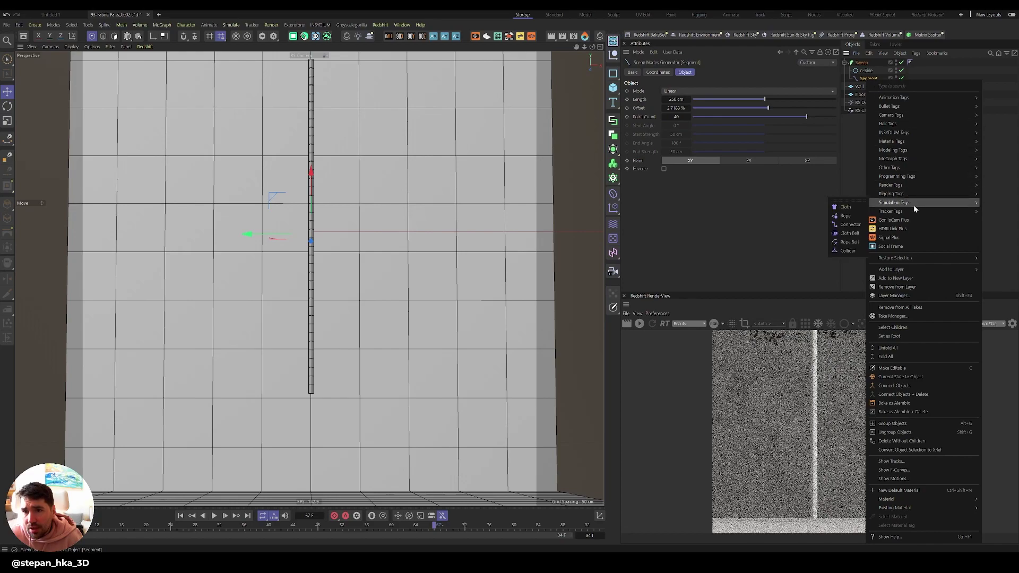
{"action": "left_click", "coordinate": [838, 215]}
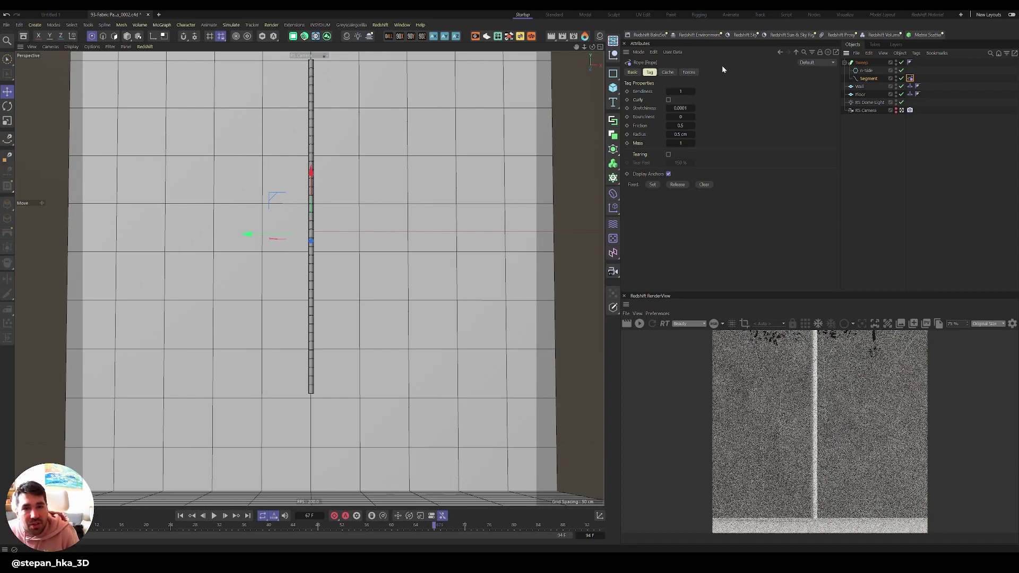
Step: Set rope Bendiness 2, Stretchiness 2.5, Bounciness 0.3, Friction 1.5 and radius 2 cm
{"action": "left_click", "coordinate": [681, 90]}
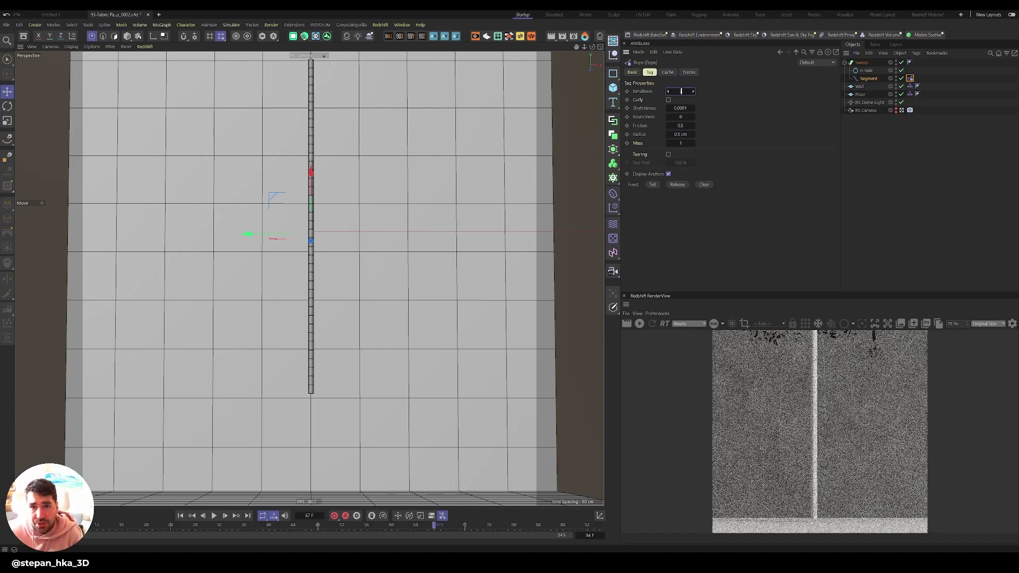
{"action": "type", "text": "2"}
{"action": "key", "text": "Tab"}
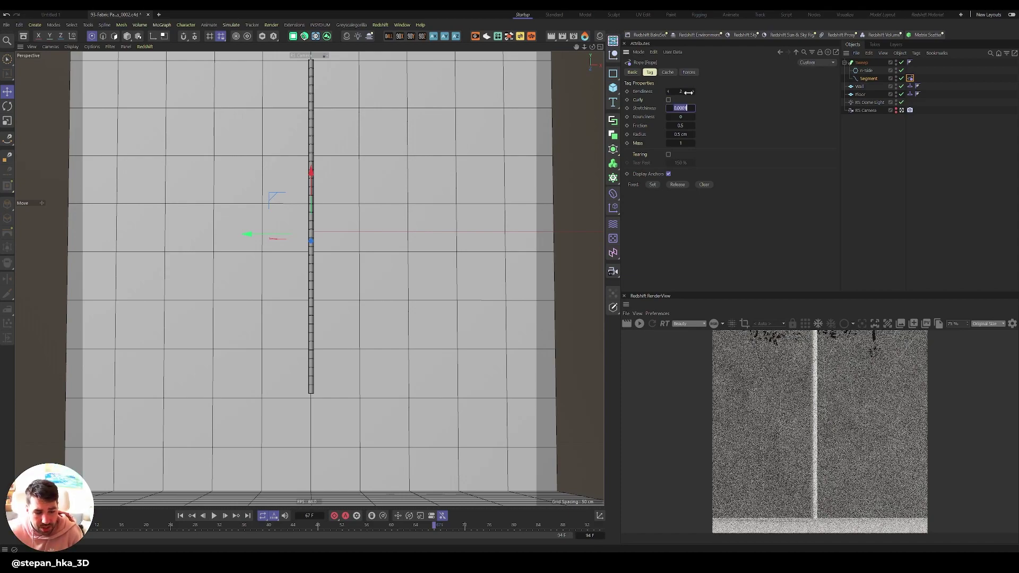
{"action": "type", "text": "2.5"}
{"action": "key", "text": "Tab"}
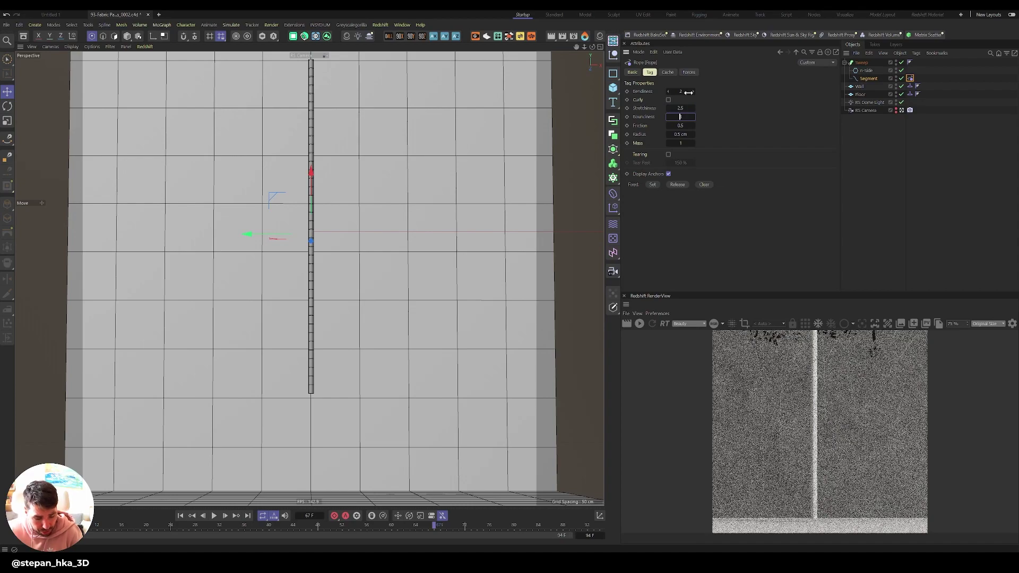
{"action": "type", "text": ".3"}
{"action": "key", "text": "Tab"}
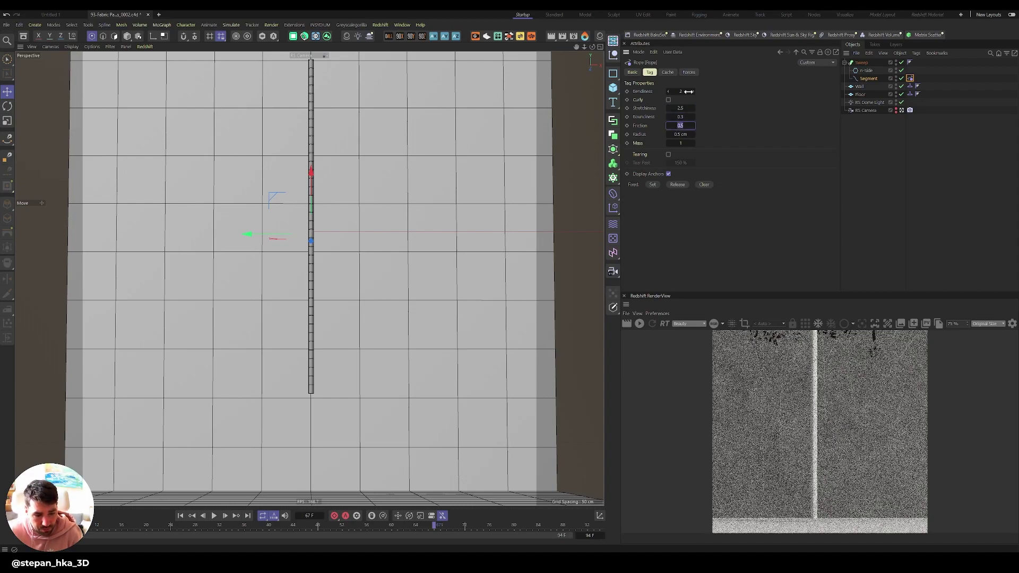
{"action": "key", "text": "Tab"}
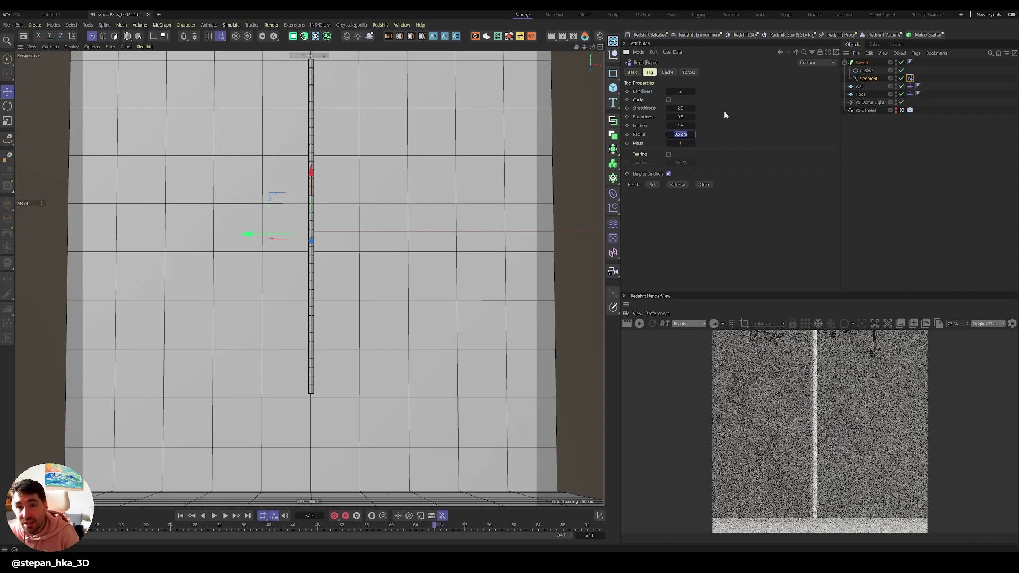
{"action": "type", "text": "1"}
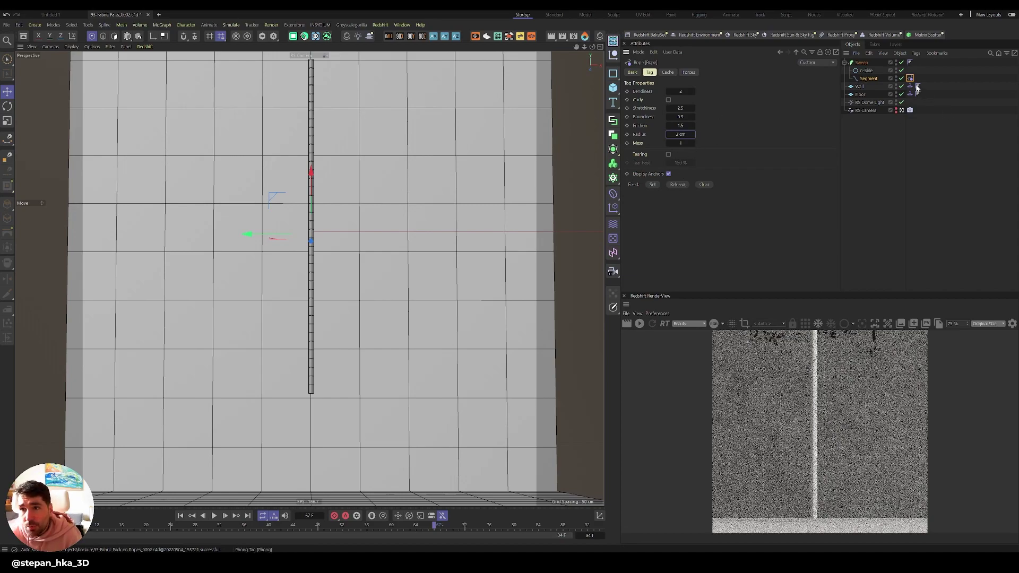
{"action": "left_click", "coordinate": [865, 70]}
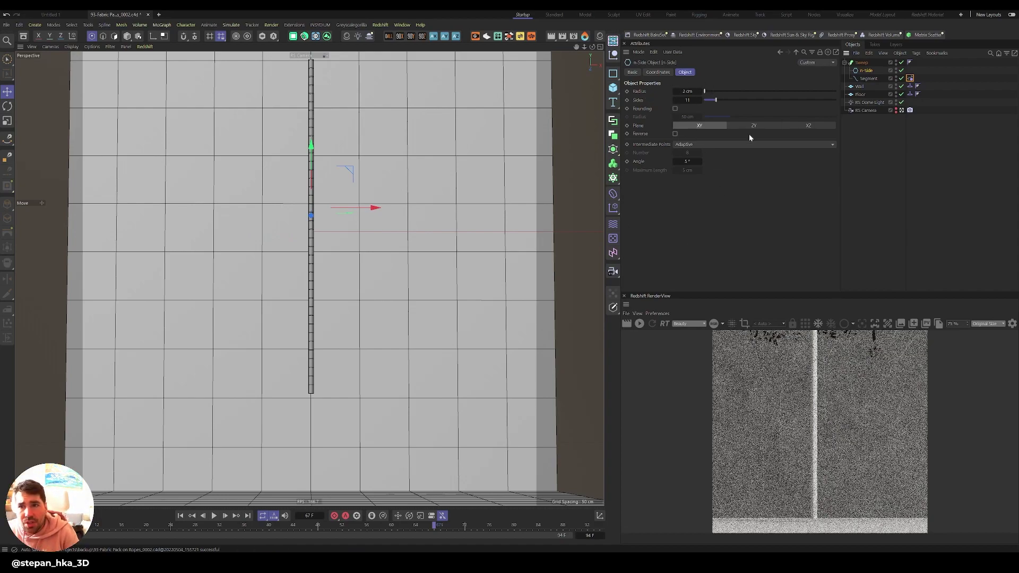
Step: Play the rope falling onto the floor and set the RS Camera to a 50 mm Normal Lens
{"action": "left_click", "coordinate": [779, 52]}
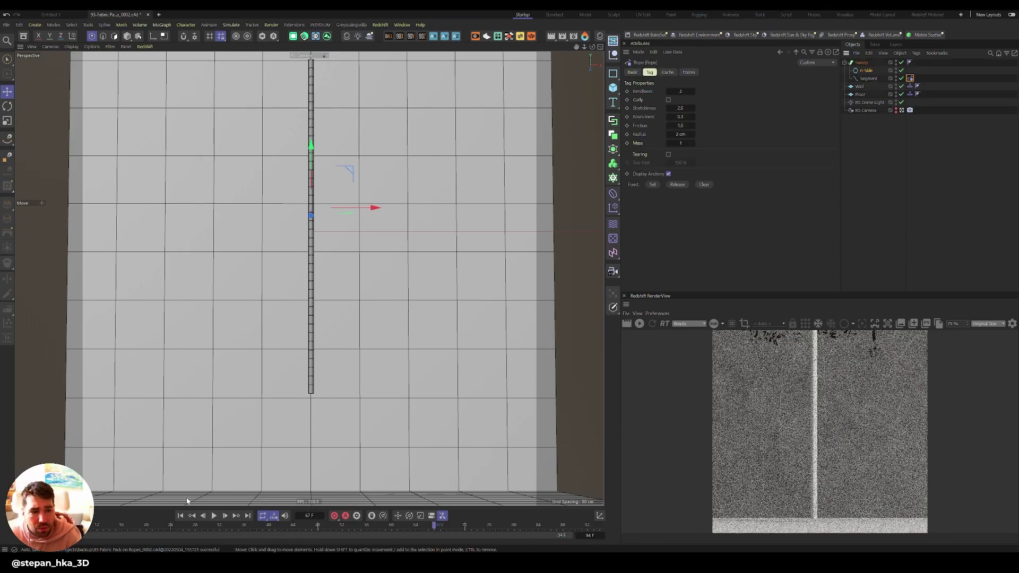
{"action": "left_click", "coordinate": [215, 516]}
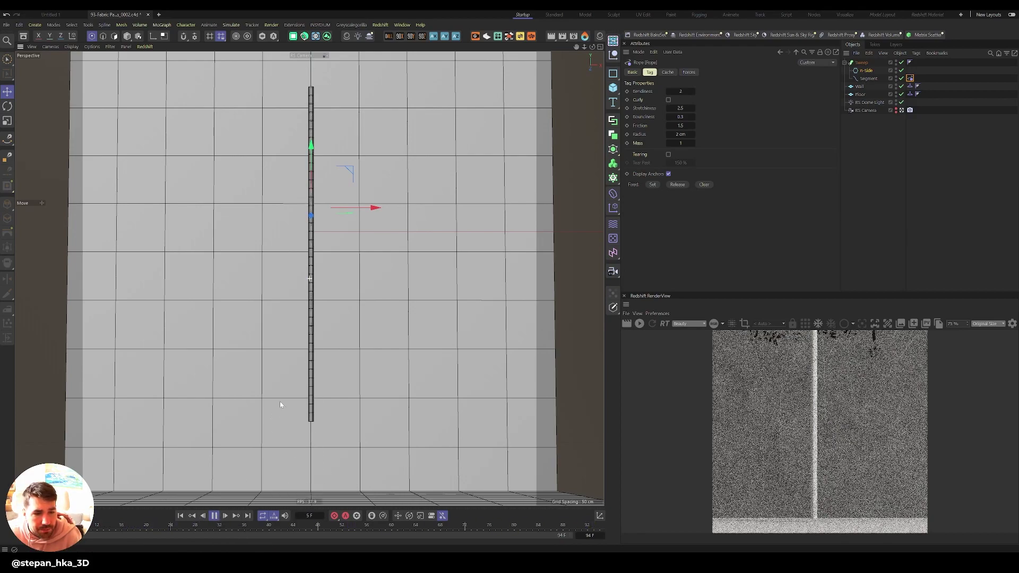
{"action": "left_click", "coordinate": [866, 109]}
{"action": "left_click_drag", "start_coordinate": [701, 116], "coordinate": [508, 225]}
{"action": "left_click", "coordinate": [754, 111]}
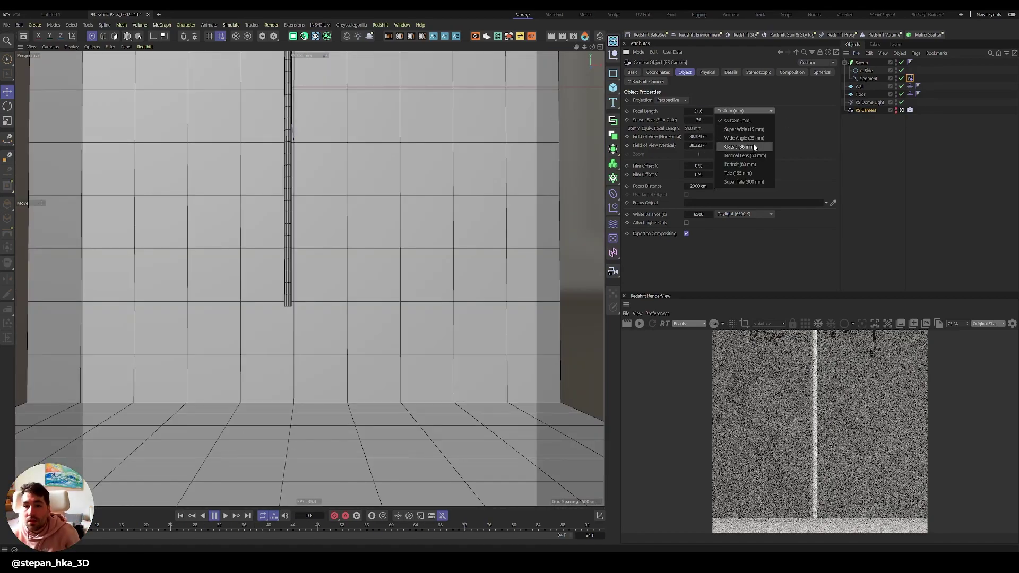
{"action": "left_click", "coordinate": [755, 148]}
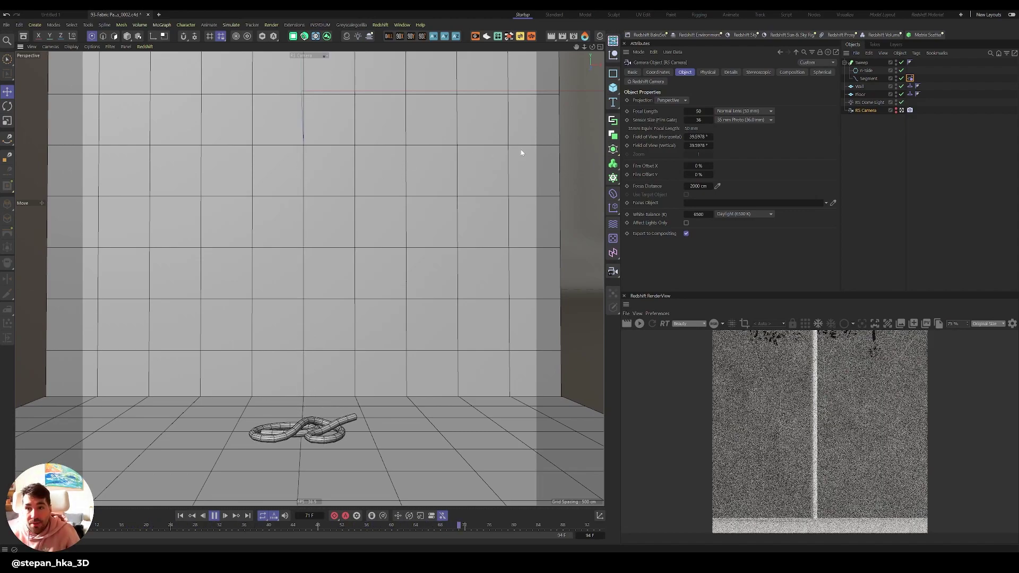
{"action": "left_click", "coordinate": [871, 125]}
{"action": "left_click", "coordinate": [861, 63]}
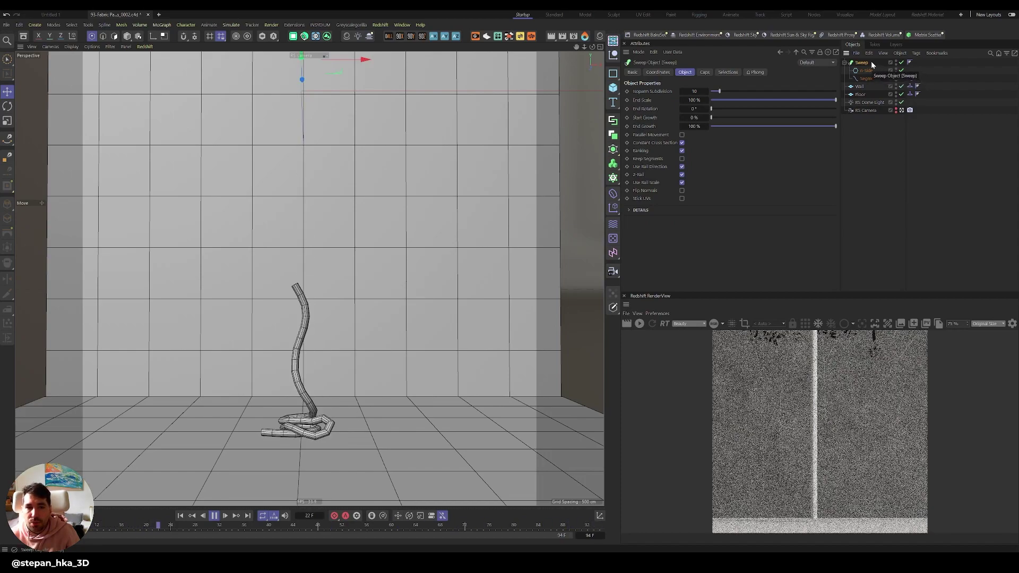
Step: Rewind, wrap the Sweep in a Radial Cloner, and set 50 clones at 50 cm radius
{"action": "left_click", "coordinate": [214, 516]}
{"action": "left_click", "coordinate": [180, 516]}
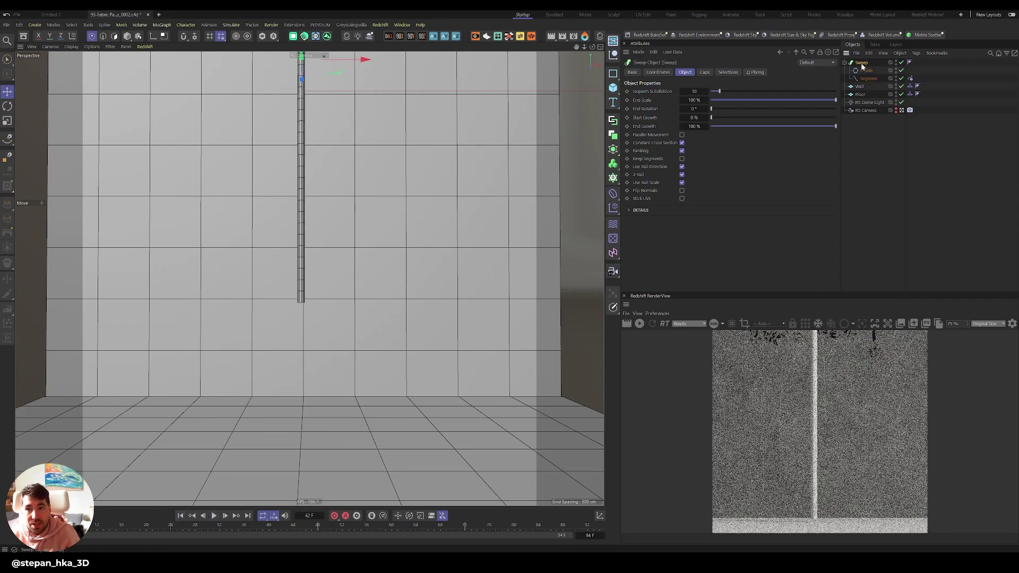
{"action": "left_click", "coordinate": [614, 178], "text": "alt"}
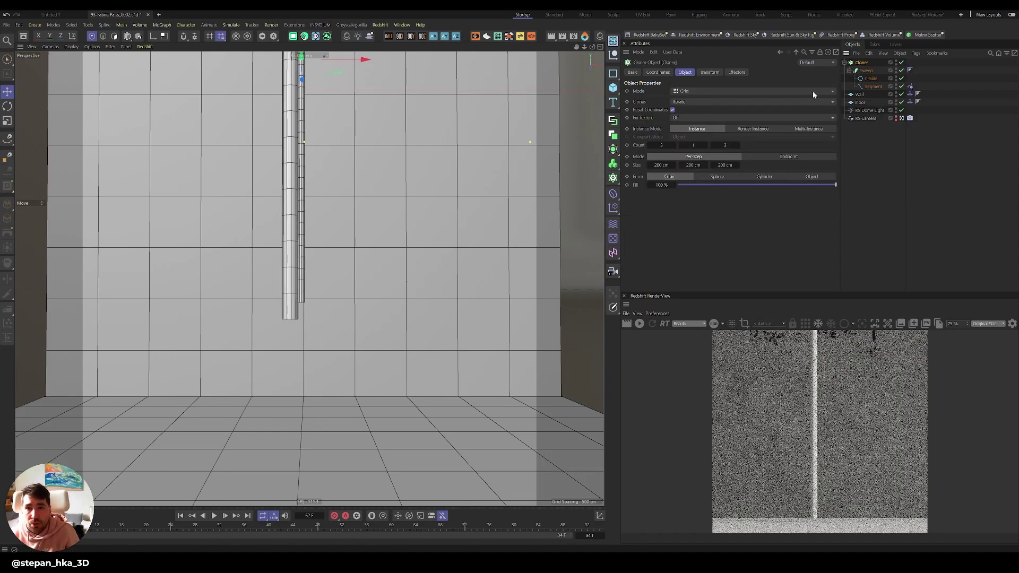
{"action": "left_click", "coordinate": [679, 91]}
{"action": "left_click", "coordinate": [695, 116]}
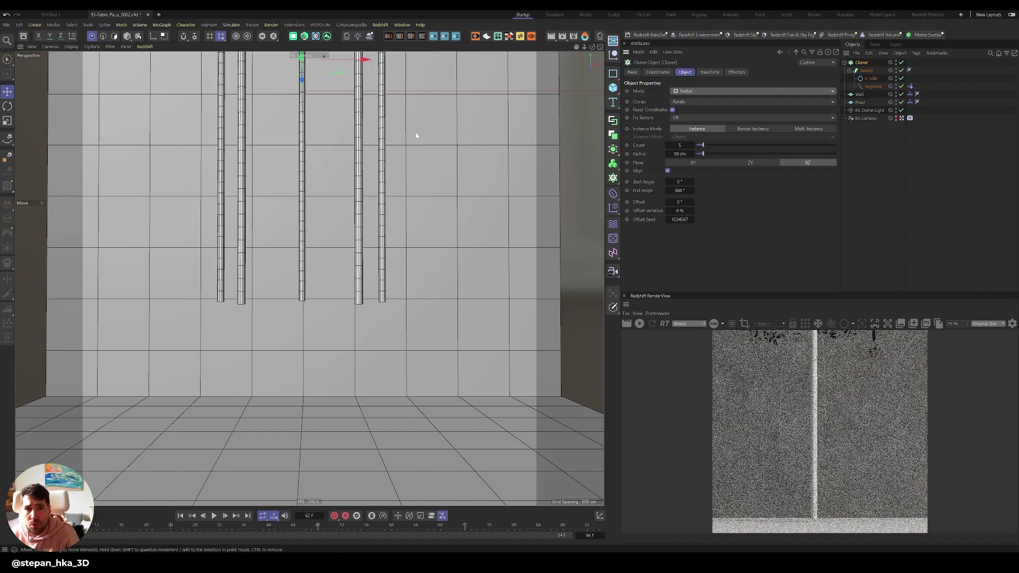
{"action": "left_click_drag", "start_coordinate": [703, 145], "coordinate": [767, 188]}
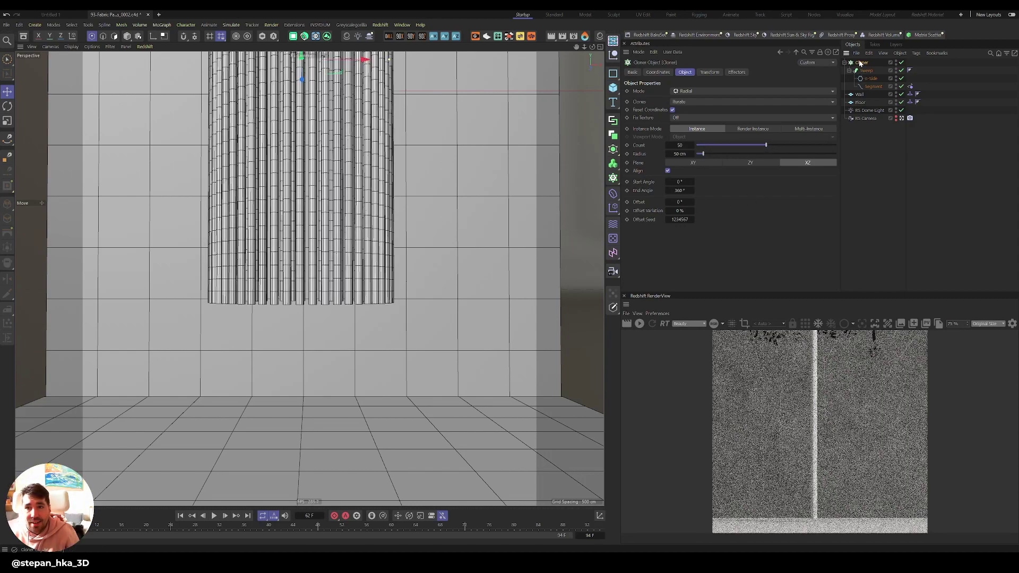
Step: Convert the Cloner into an editable group of Sweep 0–49 and replay the simulation
{"action": "left_click", "coordinate": [215, 516]}
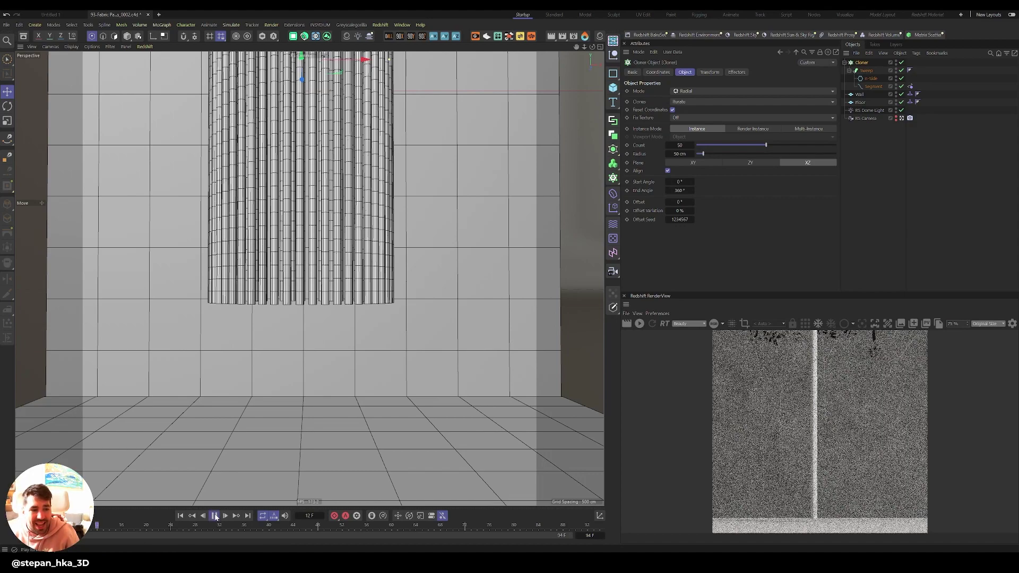
{"action": "left_click", "coordinate": [215, 515]}
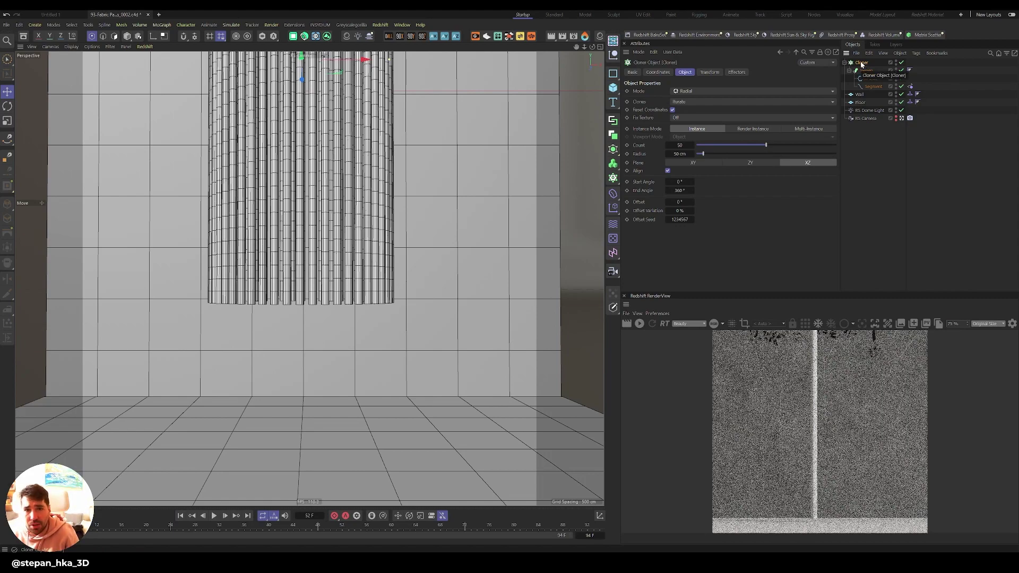
{"action": "key", "text": "c"}
{"action": "left_click", "coordinate": [845, 63]}
{"action": "scroll", "coordinate": [884, 189], "scroll_direction": "down", "scroll_amount": 15}
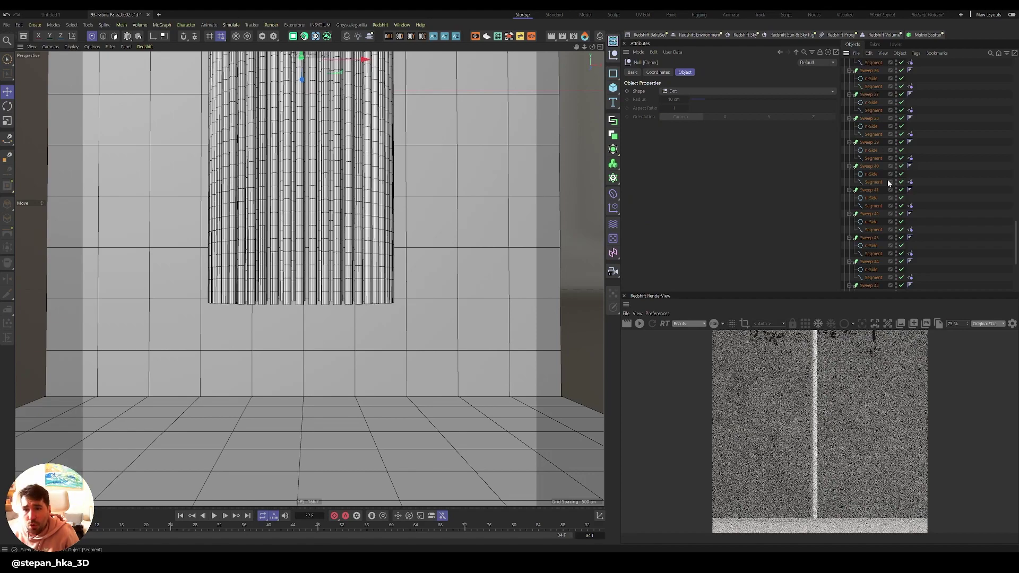
{"action": "scroll", "coordinate": [884, 189], "scroll_direction": "up", "scroll_amount": 15}
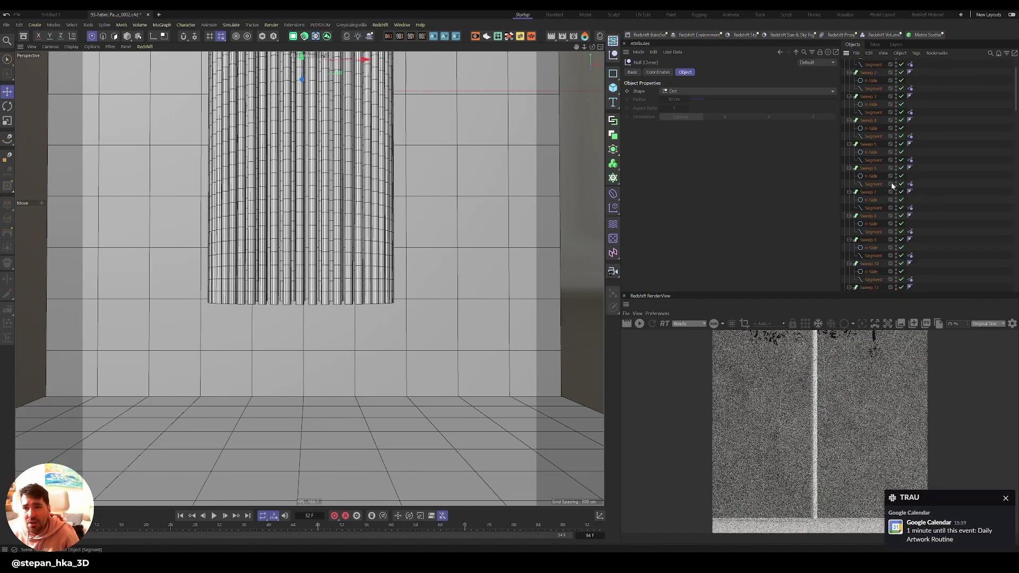
{"action": "left_click", "coordinate": [1005, 498]}
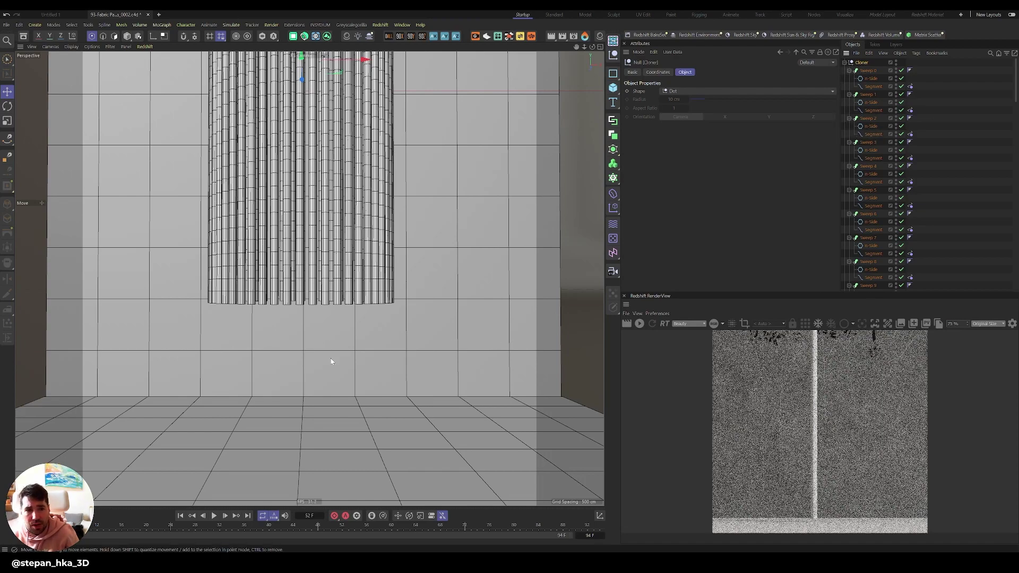
{"action": "left_click", "coordinate": [214, 515]}
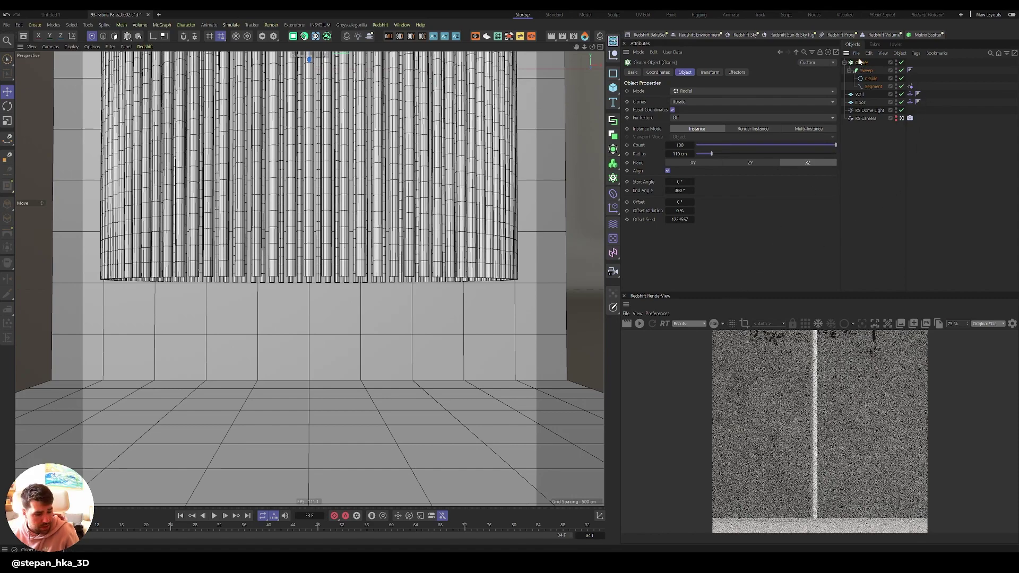
Step: Make the 100-rope, 110 cm radius Cloner editable with C
{"action": "key", "text": "c"}
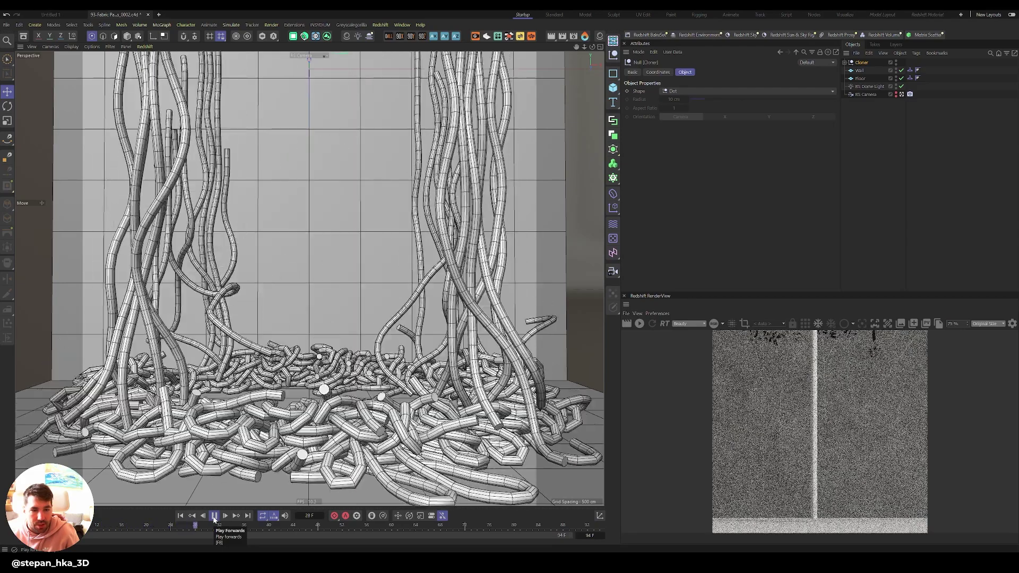
Step: Pause playback, undo back to the 50-clone ring, pull the Sweep out and delete the Cloner
{"action": "left_click", "coordinate": [214, 516]}
{"action": "key", "text": "ctrl+z"}
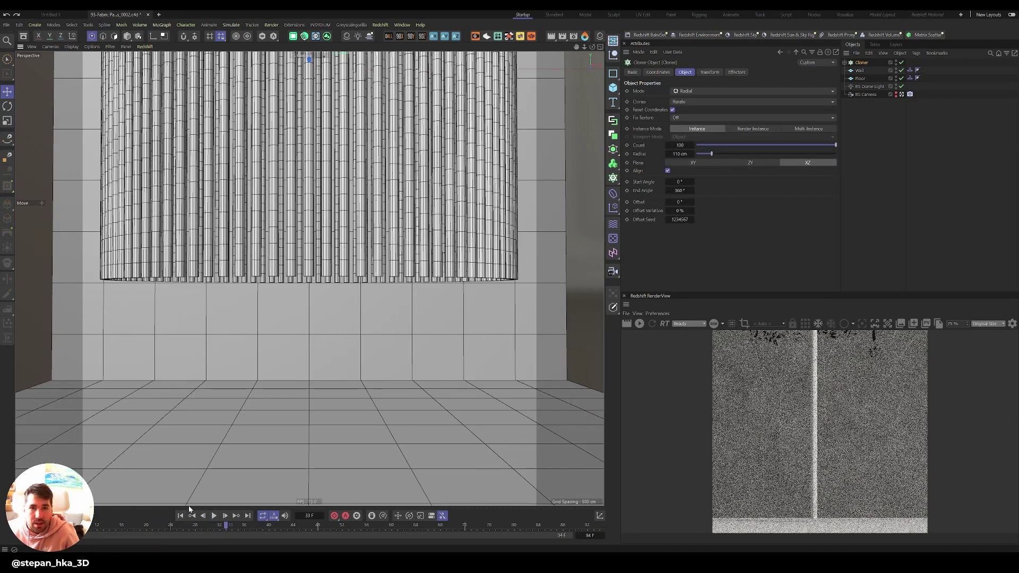
{"action": "key", "text": "ctrl+z"}
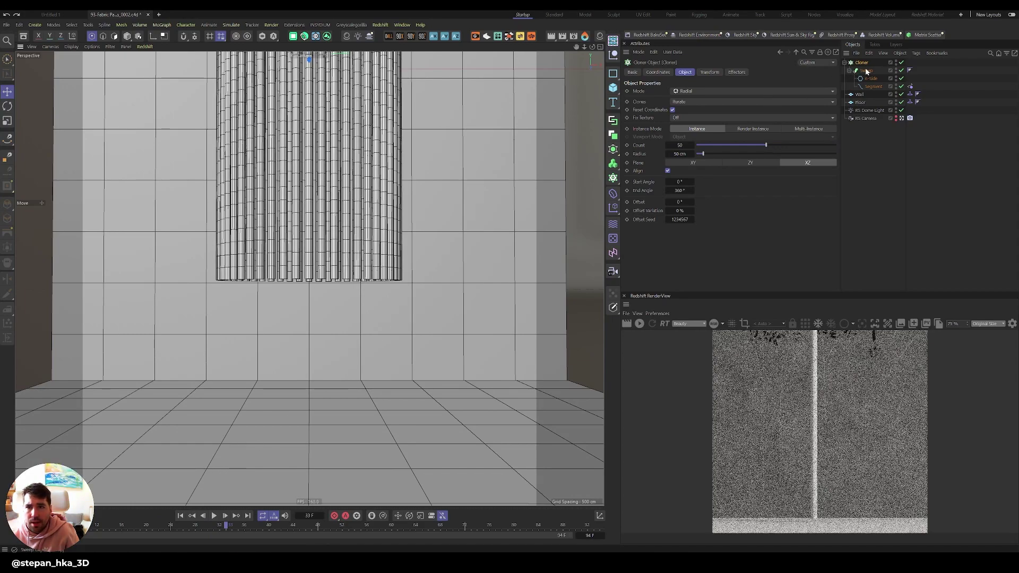
{"action": "left_click_drag", "start_coordinate": [866, 72], "coordinate": [855, 61]}
{"action": "left_click", "coordinate": [860, 87]}
{"action": "key", "text": "Delete"}
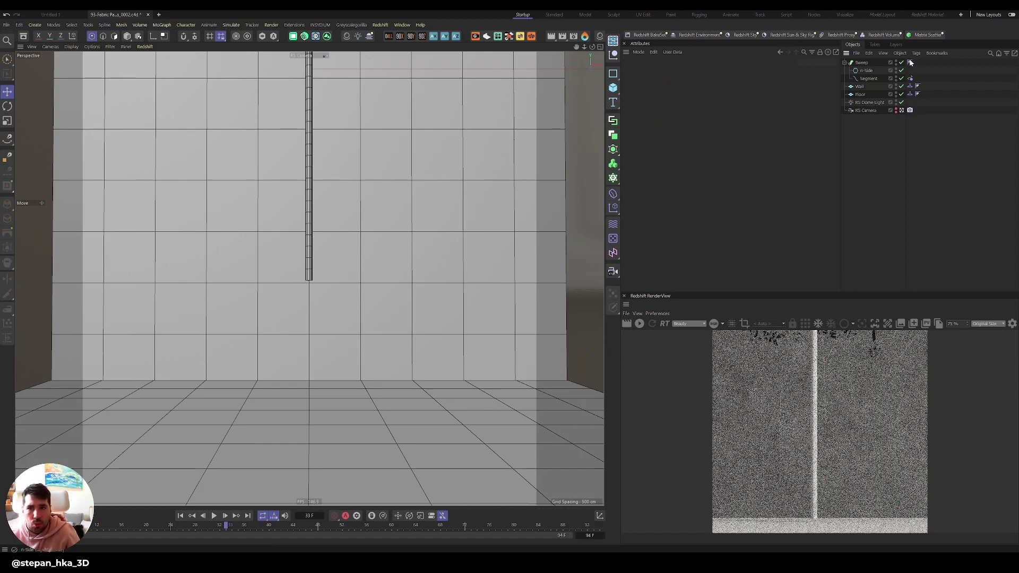
Step: Duplicate the rope Sweep into five side-by-side copies and start the Redshift preview
{"action": "left_click", "coordinate": [860, 63]}
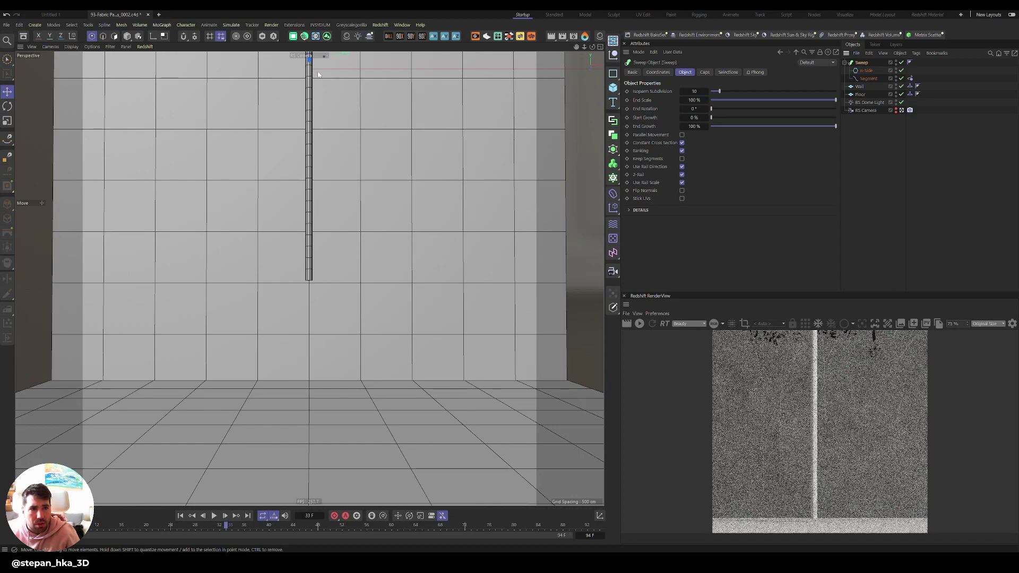
{"action": "left_click", "coordinate": [307, 177]}
{"action": "left_click_drag", "start_coordinate": [308, 178], "coordinate": [449, 187]}
{"action": "middle_click_drag", "start_coordinate": [421, 139], "coordinate": [422, 199], "text": "alt"}
{"action": "left_click", "coordinate": [640, 324]}
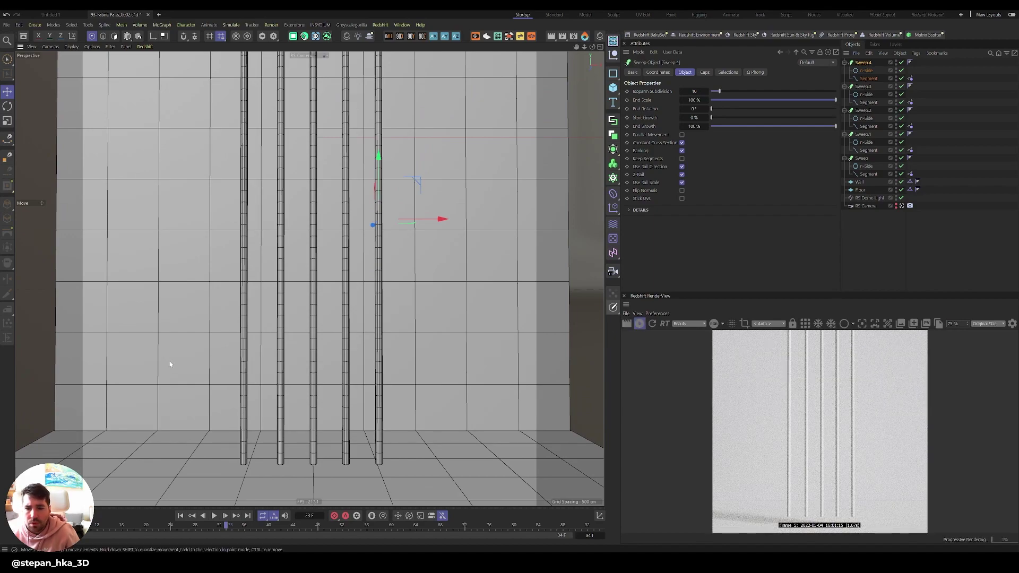
Step: Stop the preview, select the five Segment splines and make them editable with C
{"action": "left_click", "coordinate": [640, 324]}
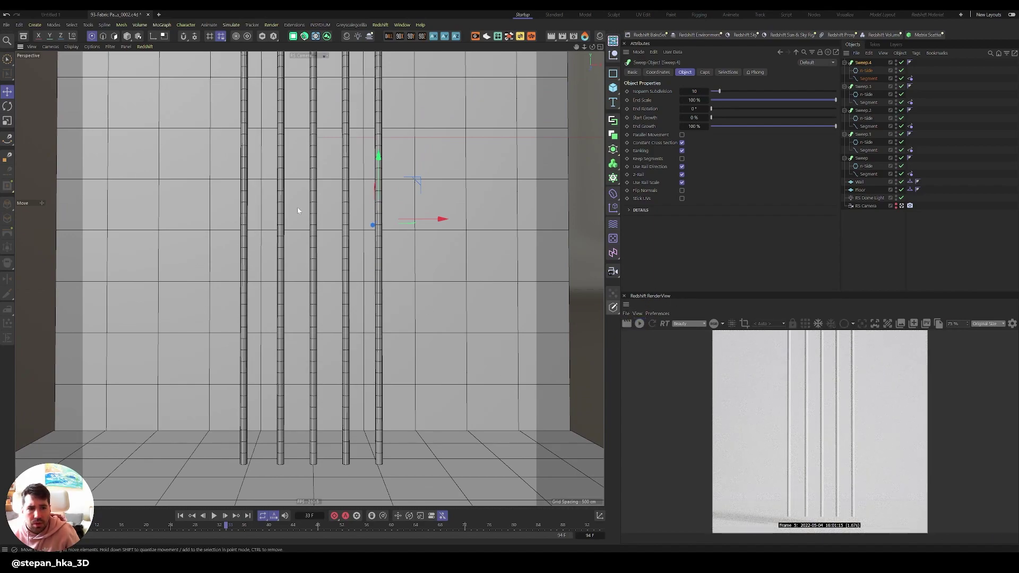
{"action": "scroll", "coordinate": [414, 150], "scroll_direction": "down", "scroll_amount": 3}
{"action": "scroll", "coordinate": [413, 151], "scroll_direction": "up", "scroll_amount": 4}
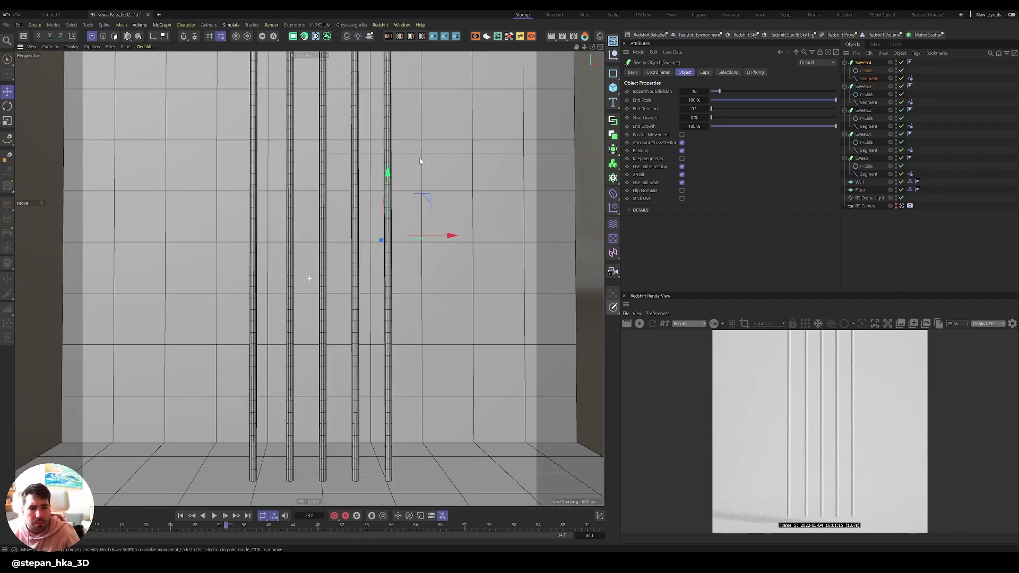
{"action": "scroll", "coordinate": [406, 190], "scroll_direction": "down", "scroll_amount": 1}
{"action": "left_click", "coordinate": [868, 78]}
{"action": "left_click", "coordinate": [868, 102], "text": "ctrl"}
{"action": "left_click", "coordinate": [868, 125], "text": "ctrl"}
{"action": "left_click", "coordinate": [869, 149], "text": "ctrl"}
{"action": "left_click", "coordinate": [869, 173], "text": "ctrl"}
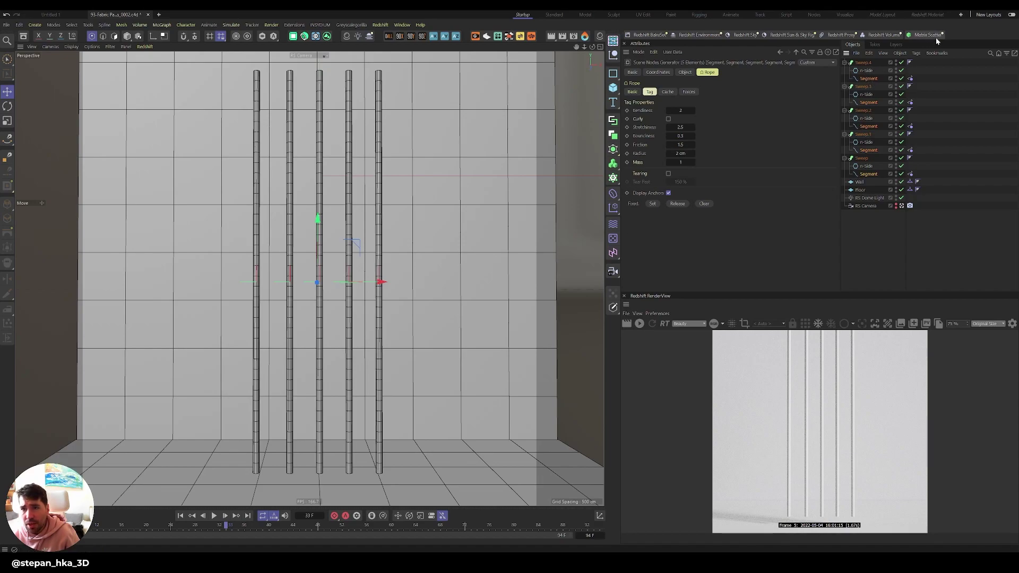
{"action": "key", "text": "c"}
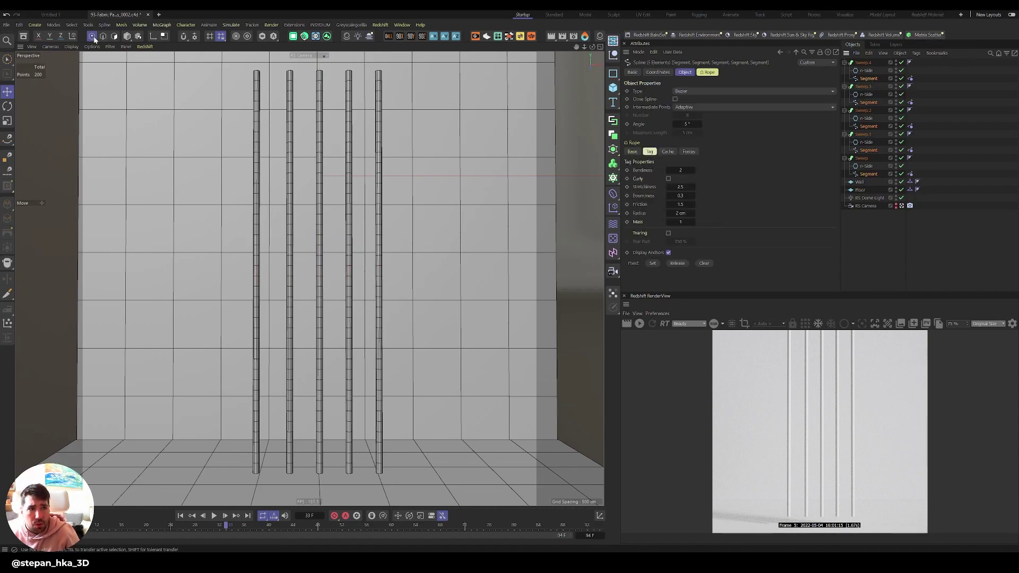
Step: In Points mode, fix the right rope's top point in the Rope tag
{"action": "left_click", "coordinate": [126, 36]}
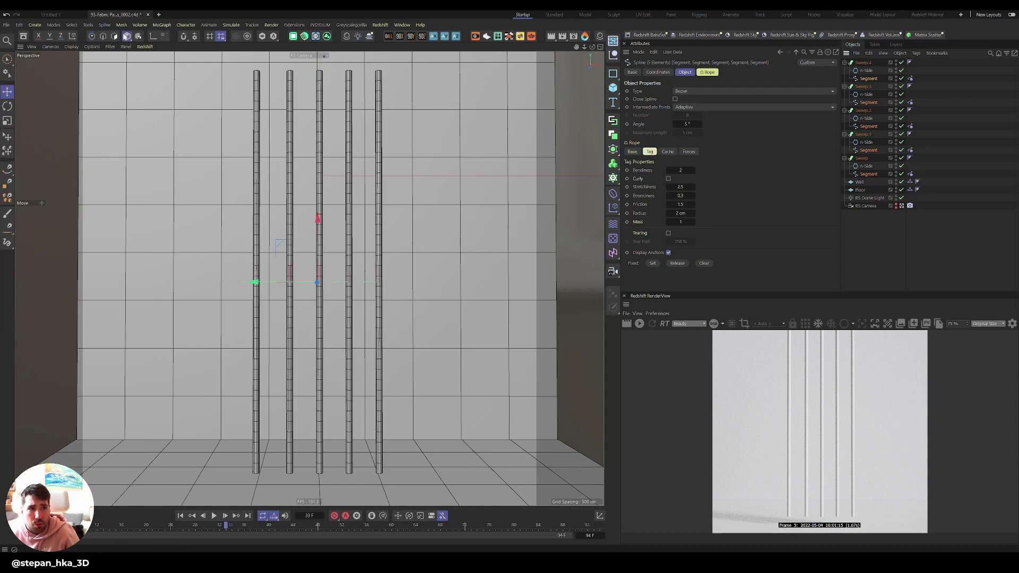
{"action": "left_click", "coordinate": [91, 35]}
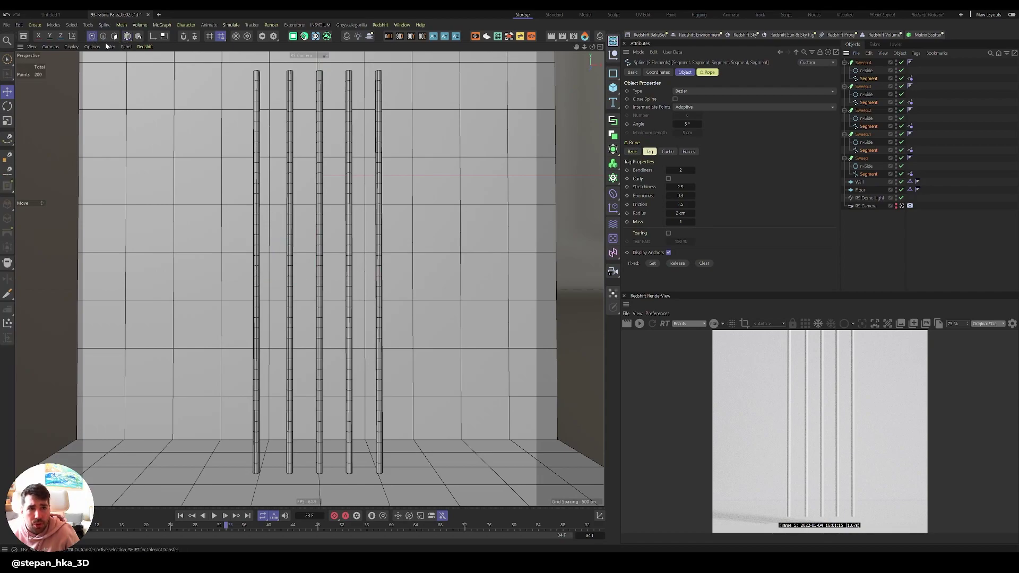
{"action": "left_click", "coordinate": [377, 73]}
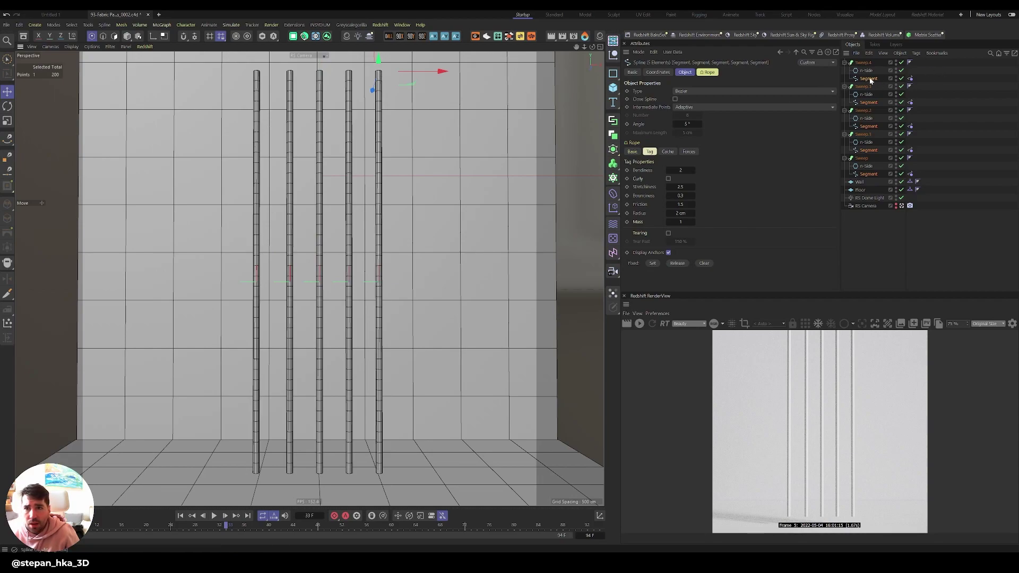
{"action": "left_click", "coordinate": [910, 79]}
{"action": "left_click", "coordinate": [875, 78]}
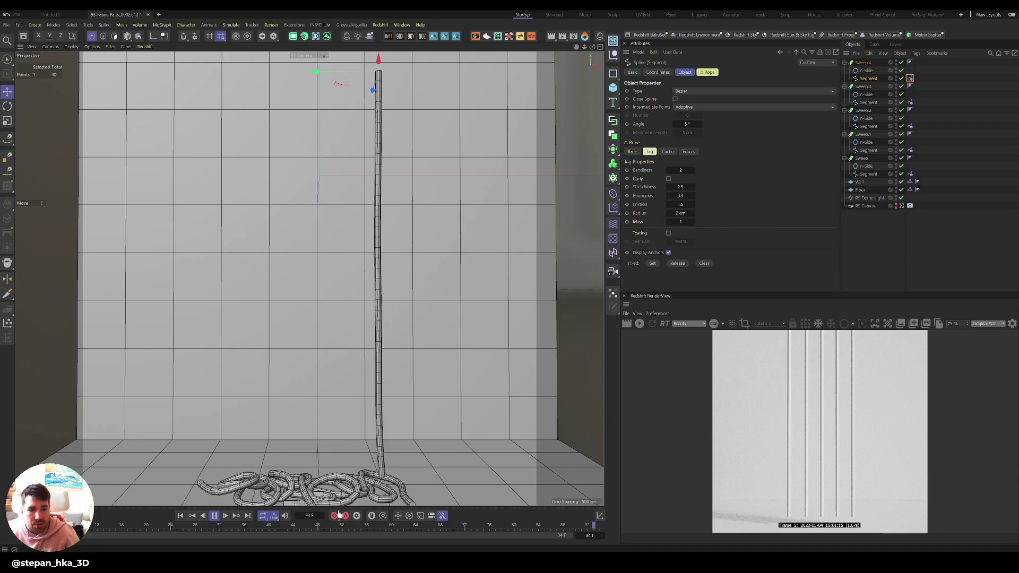
Step: Rewind the timeline, fix the left rope's top point, and play back to test
{"action": "left_click", "coordinate": [214, 515]}
{"action": "left_click", "coordinate": [180, 515]}
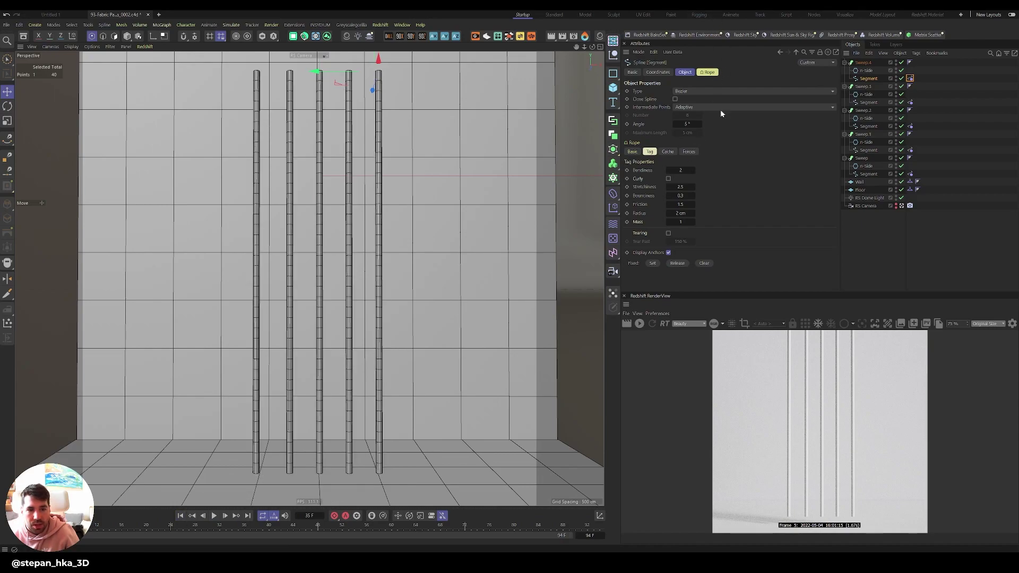
{"action": "left_click", "coordinate": [376, 471]}
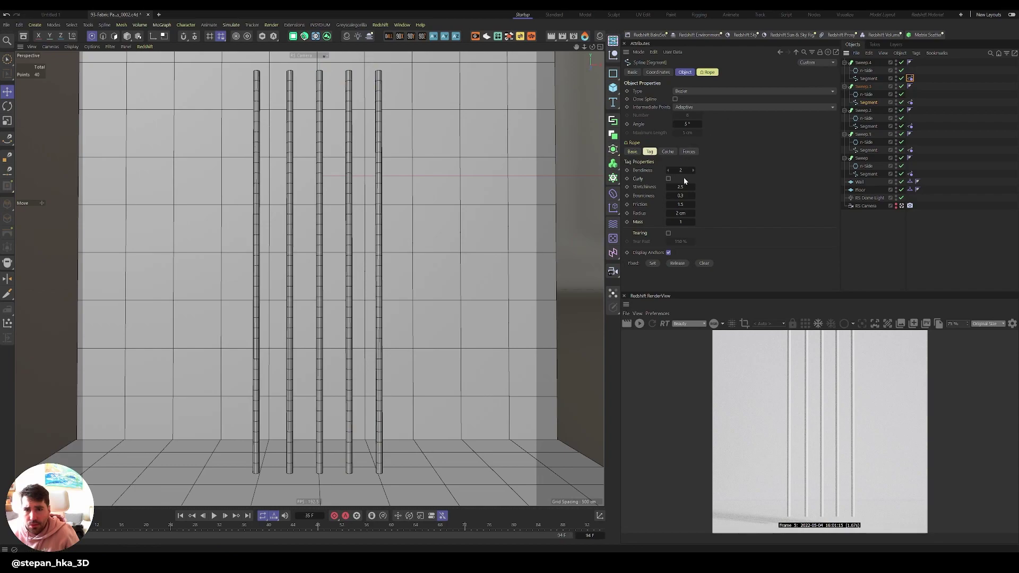
{"action": "left_click", "coordinate": [289, 70]}
{"action": "key", "text": "F8"}
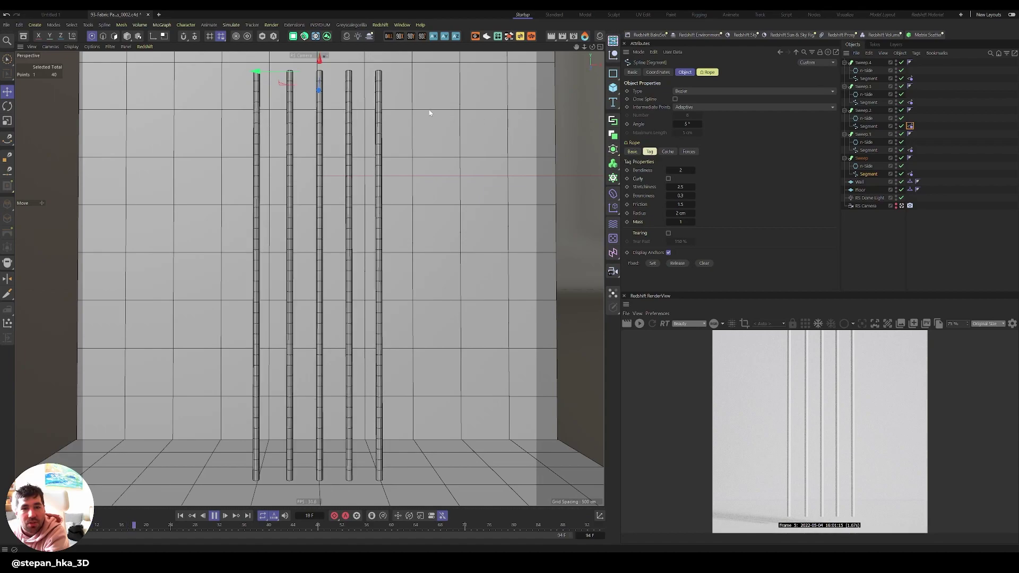
Step: Add a Turbulence force from Simulate > Forces with Strength 9.4 cm
{"action": "left_click", "coordinate": [230, 24]}
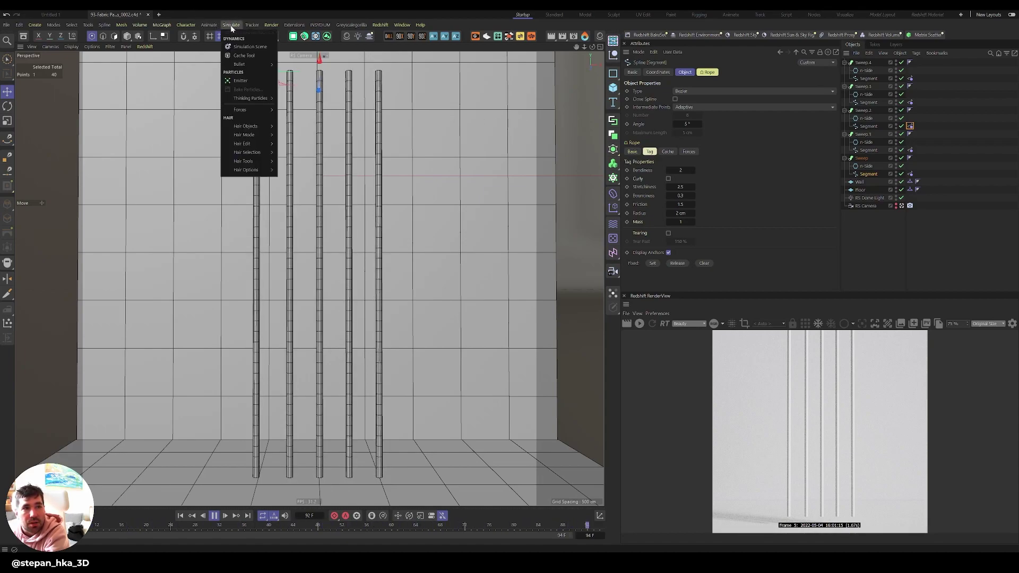
{"action": "mouse_move", "coordinate": [241, 110]}
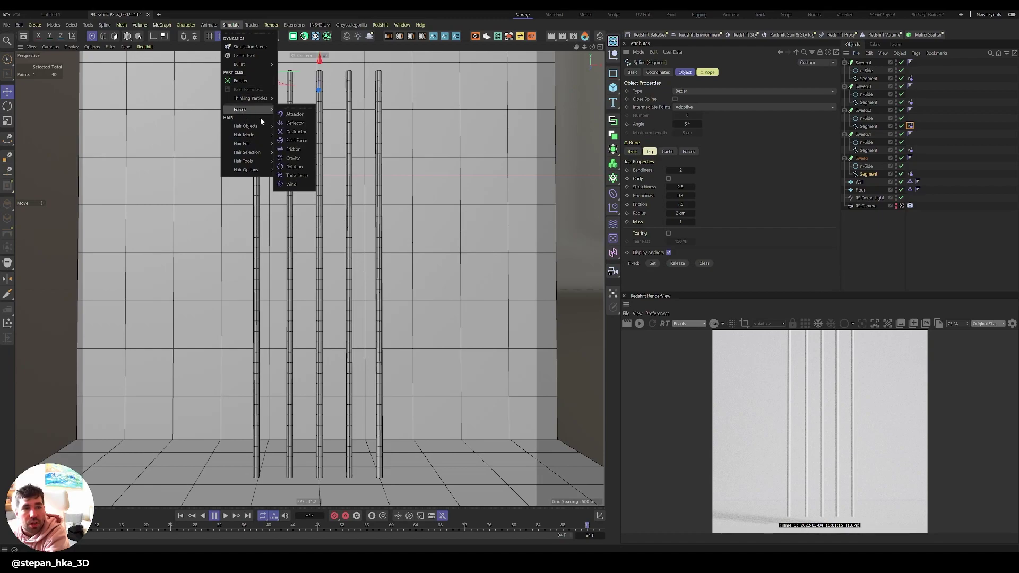
{"action": "left_click", "coordinate": [300, 175]}
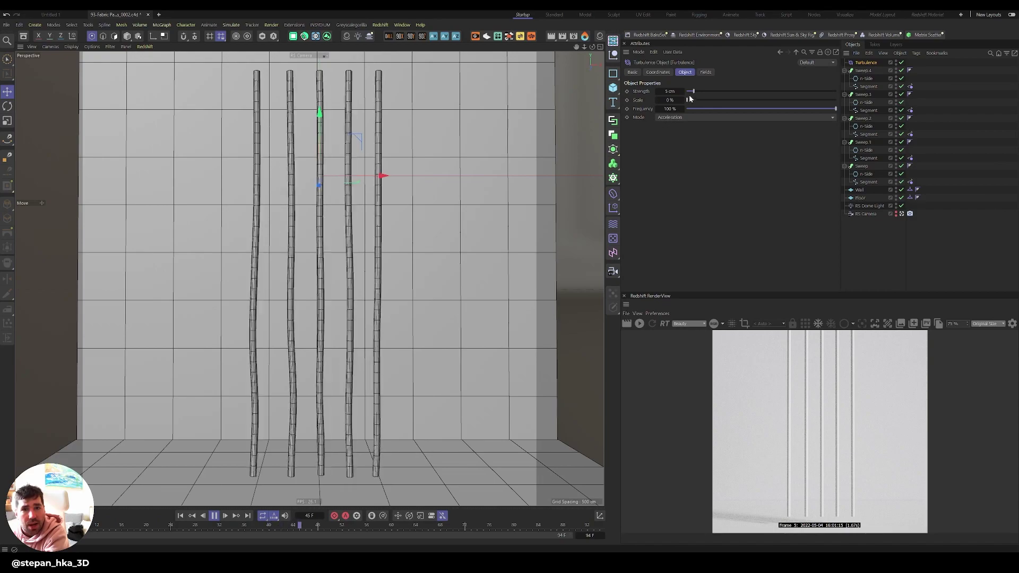
{"action": "left_click_drag", "start_coordinate": [692, 91], "coordinate": [725, 93]}
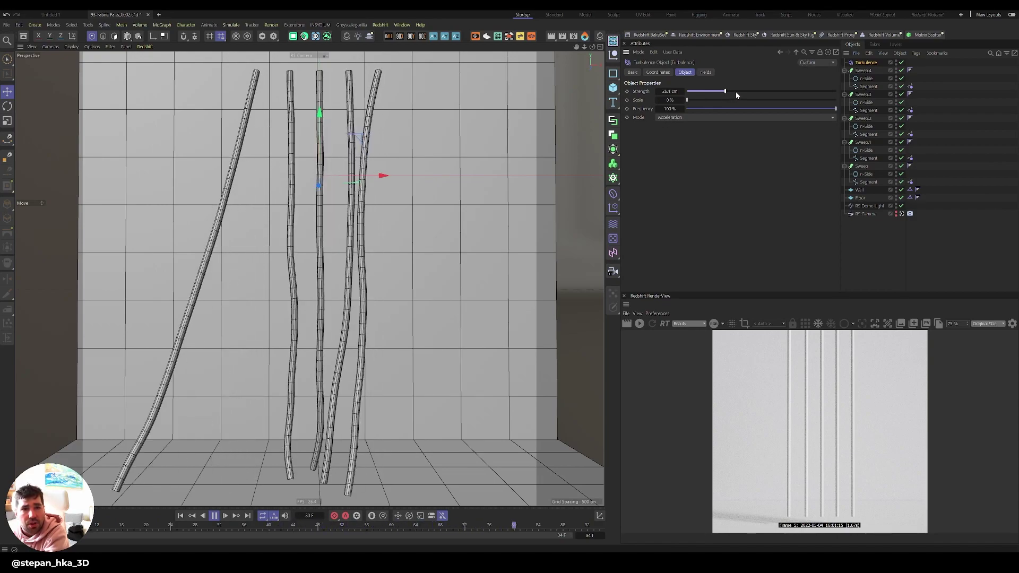
{"action": "left_click_drag", "start_coordinate": [725, 91], "coordinate": [700, 92]}
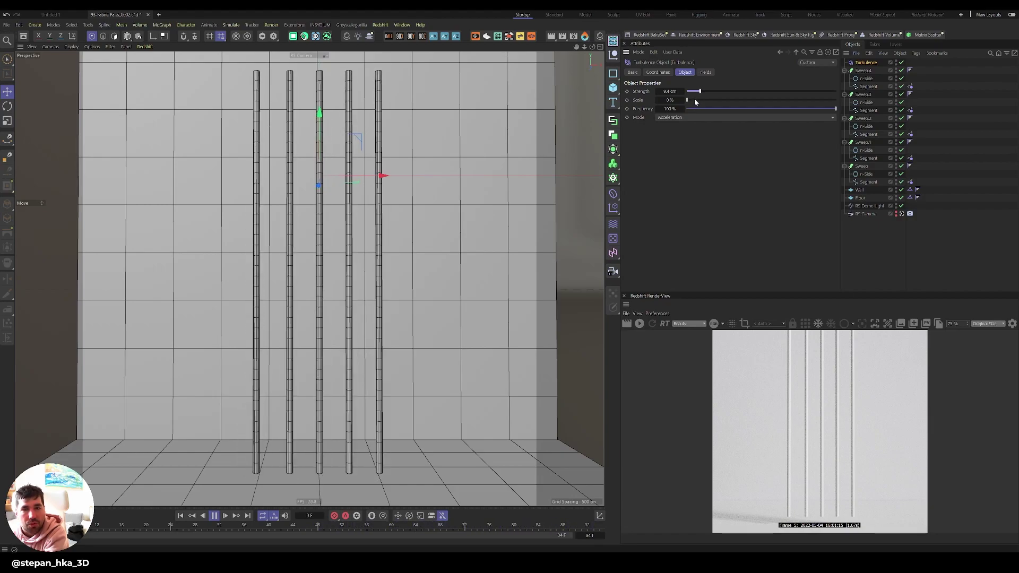
Step: Copy and paste the five rope sweeps into fifteen, stopping playback at frame 19
{"action": "left_click", "coordinate": [863, 70]}
{"action": "left_click", "coordinate": [862, 165], "text": "shift"}
{"action": "key", "text": "ctrl+c"}
{"action": "key", "text": "ctrl+v"}
{"action": "key", "text": "ctrl+v"}
{"action": "key", "text": "F8"}
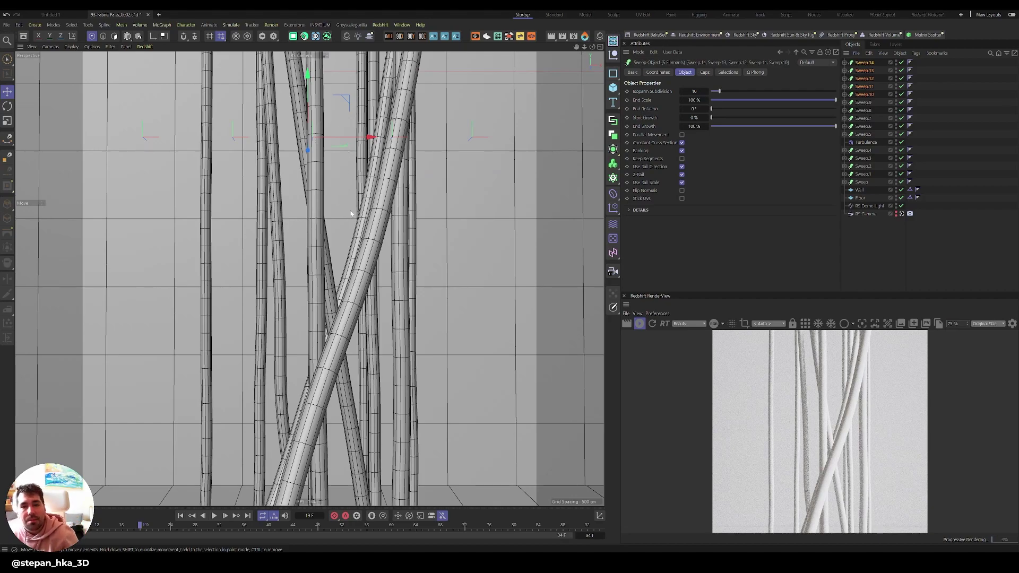
{"action": "scroll", "coordinate": [377, 172], "scroll_direction": "down", "scroll_amount": 3}
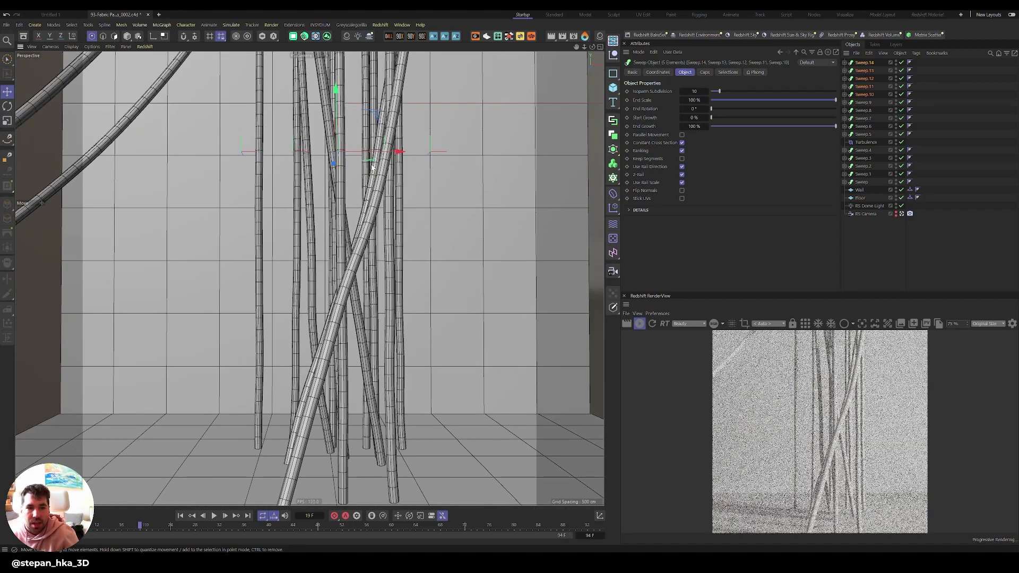
{"action": "scroll", "coordinate": [378, 161], "scroll_direction": "up", "scroll_amount": 5}
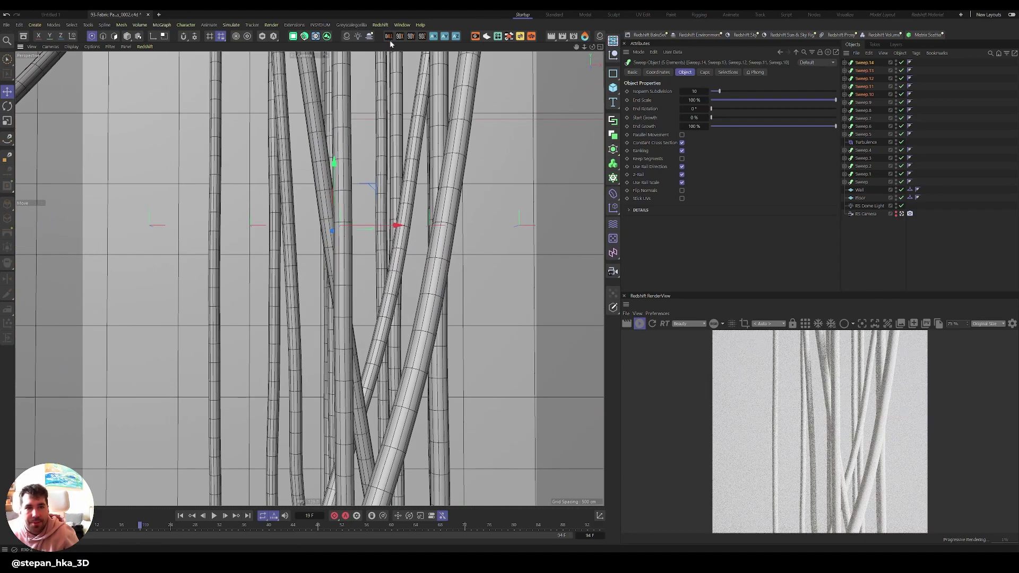
Step: Create a new RS Material from the Redshift Materials menu
{"action": "left_click", "coordinate": [346, 36]}
{"action": "mouse_move", "coordinate": [364, 40]}
{"action": "left_click", "coordinate": [398, 43]}
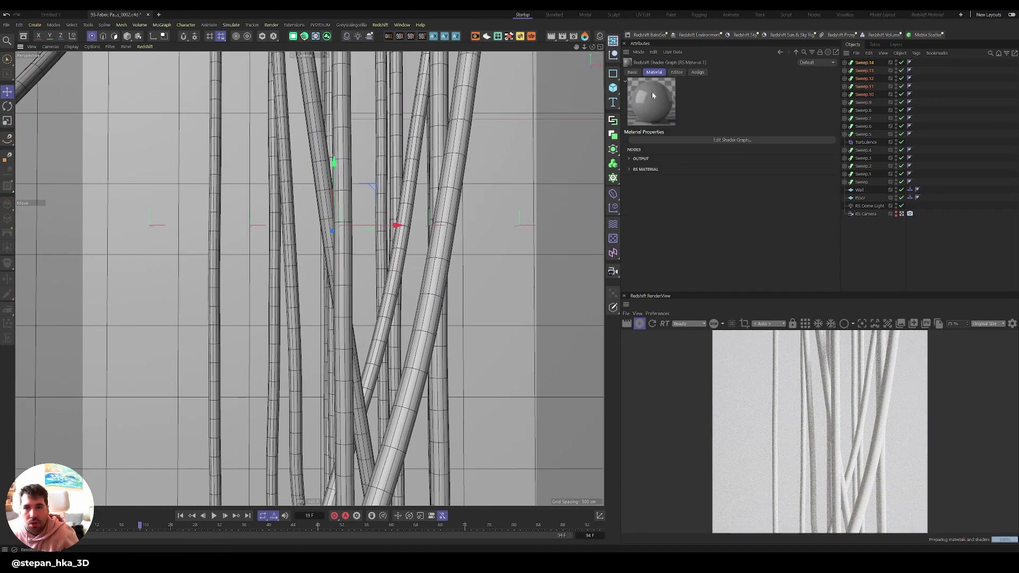
Step: Assign RS Material.1 to Sweep.14 and open its shader graph
{"action": "left_click_drag", "start_coordinate": [868, 62], "coordinate": [869, 63]}
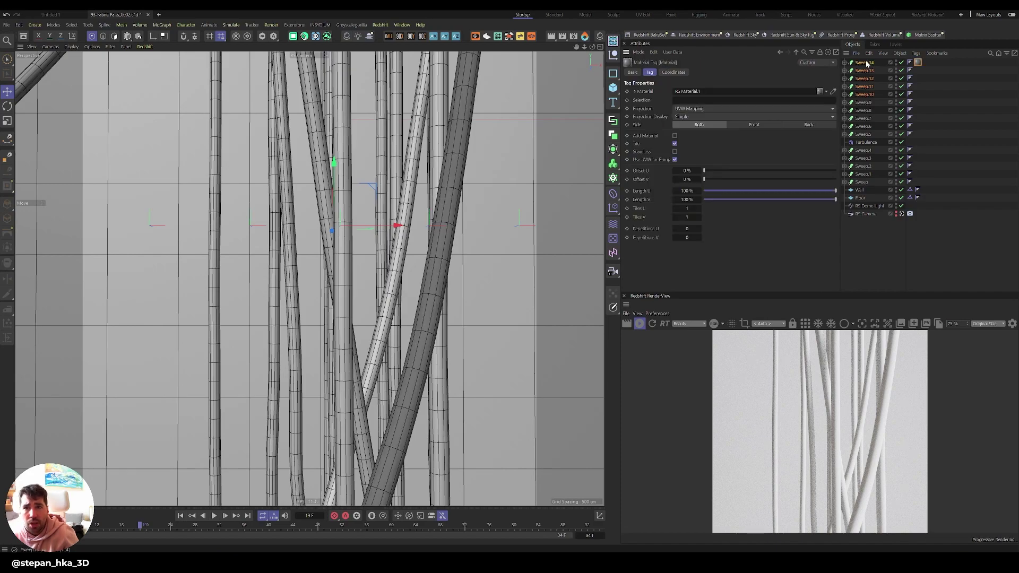
{"action": "double_click", "coordinate": [916, 63]}
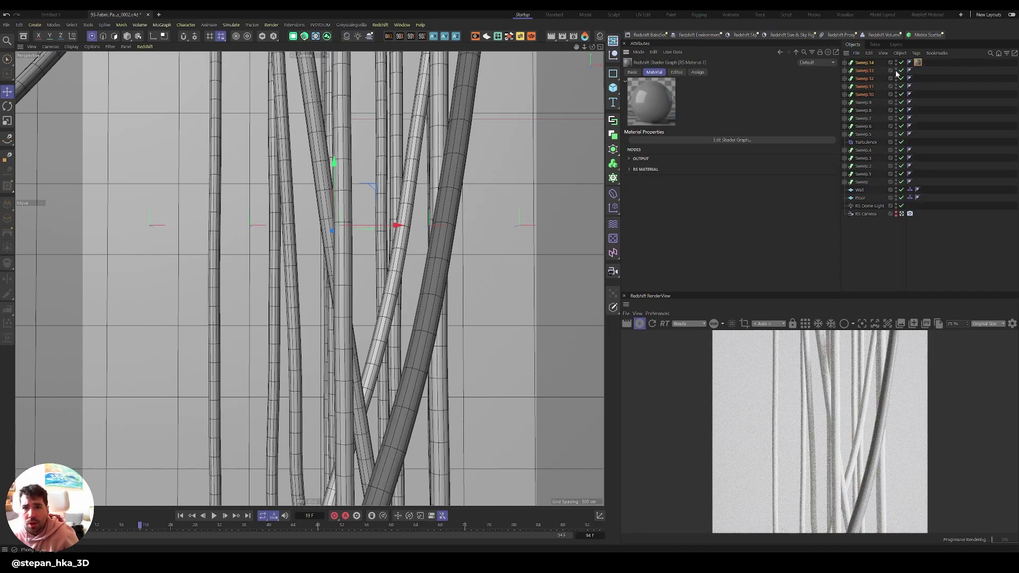
{"action": "left_click", "coordinate": [695, 140]}
Step: Make the diffuse colour red and reflection roughness 0.417, then show the Material Manager
{"action": "left_click", "coordinate": [308, 106]}
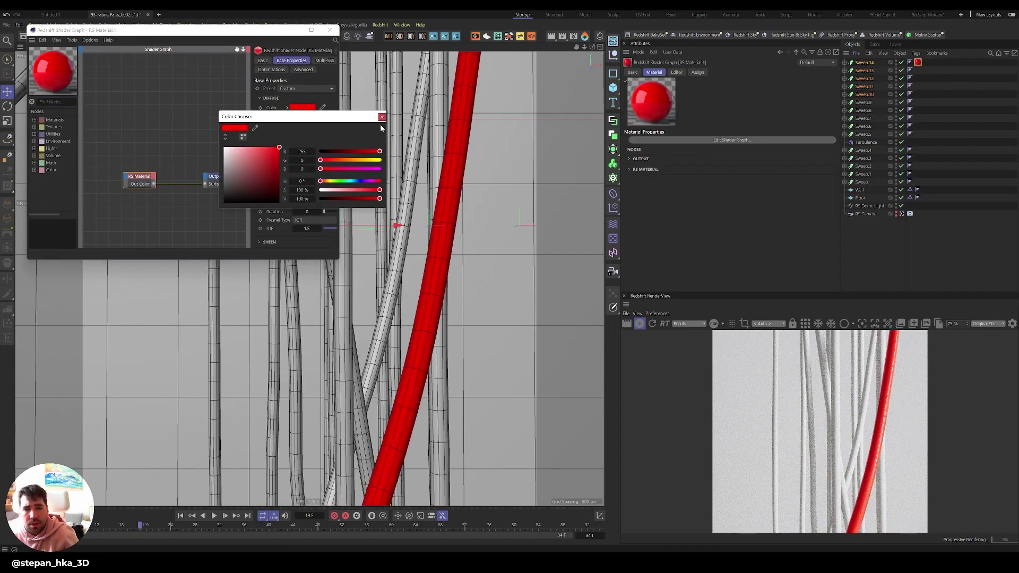
{"action": "left_click", "coordinate": [382, 117]}
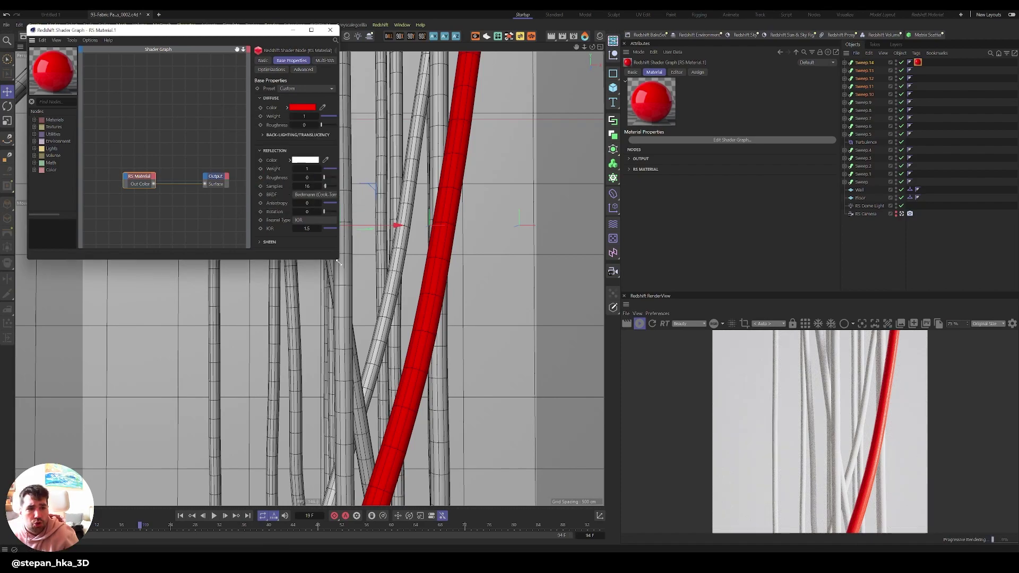
{"action": "left_click_drag", "start_coordinate": [338, 261], "coordinate": [564, 435]}
{"action": "left_click_drag", "start_coordinate": [484, 177], "coordinate": [515, 177]}
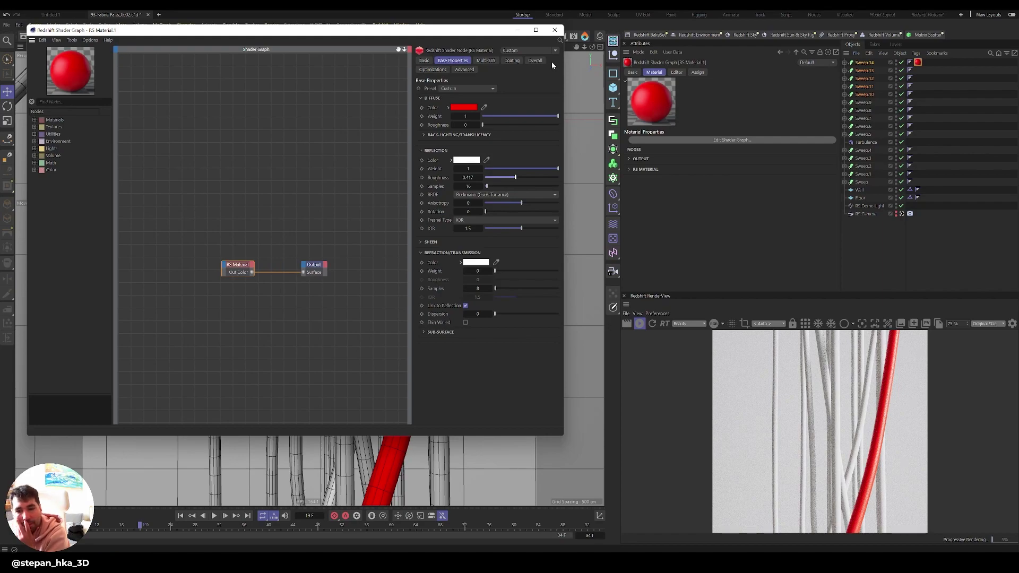
{"action": "left_click", "coordinate": [555, 30]}
{"action": "left_click", "coordinate": [600, 36]}
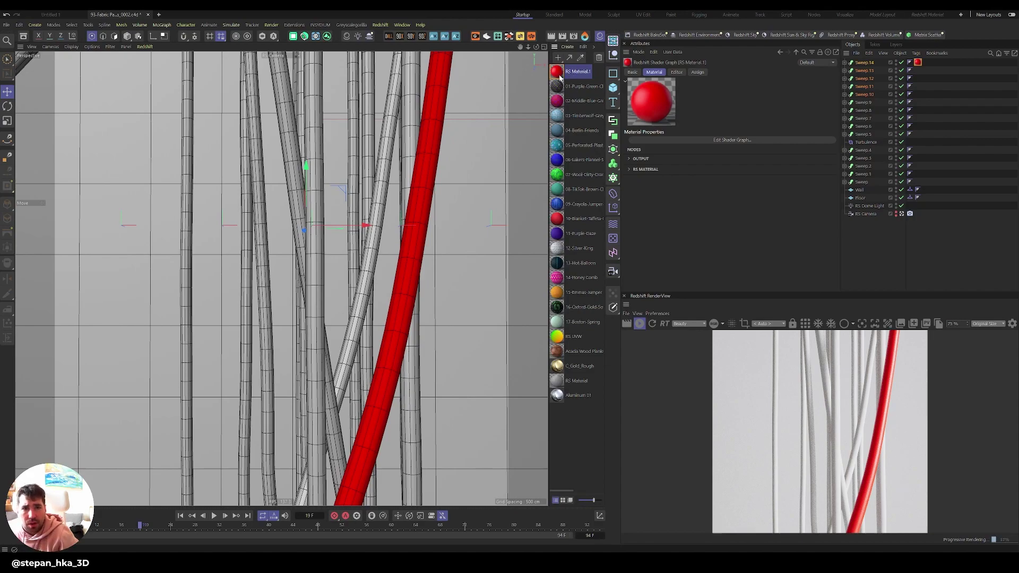
Step: Replace the red material with 01-Purple-Green-Cloth, previewing it on a temporary plane then removing it
{"action": "key", "text": "Delete"}
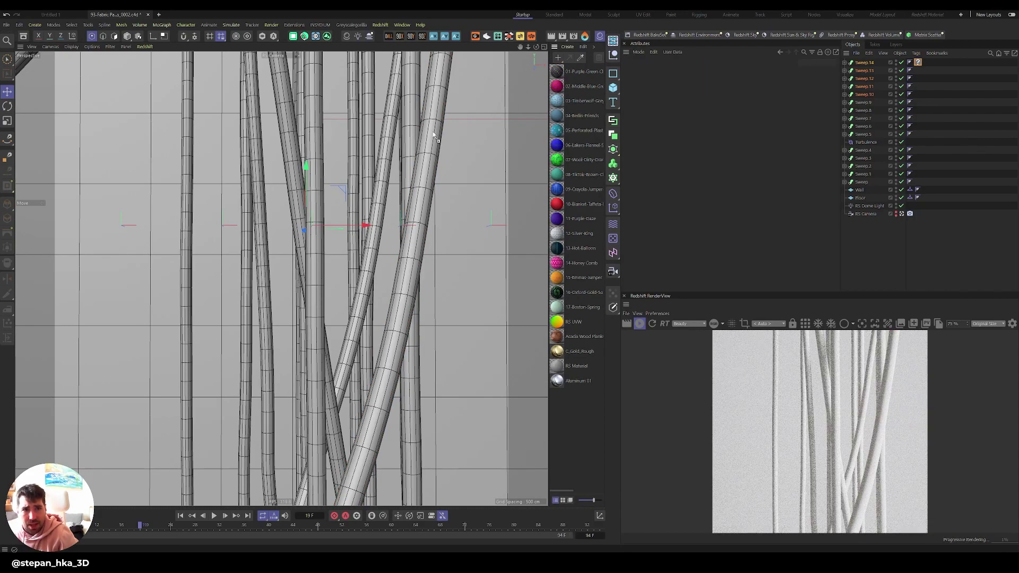
{"action": "left_click_drag", "start_coordinate": [435, 137], "coordinate": [438, 140]}
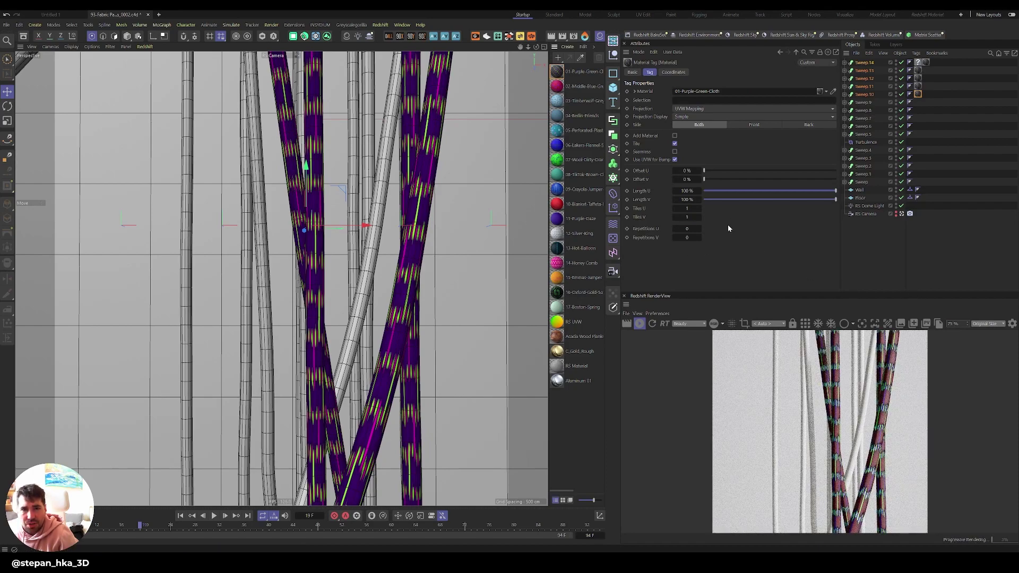
{"action": "right_click", "coordinate": [626, 91]}
{"action": "left_click", "coordinate": [655, 119]}
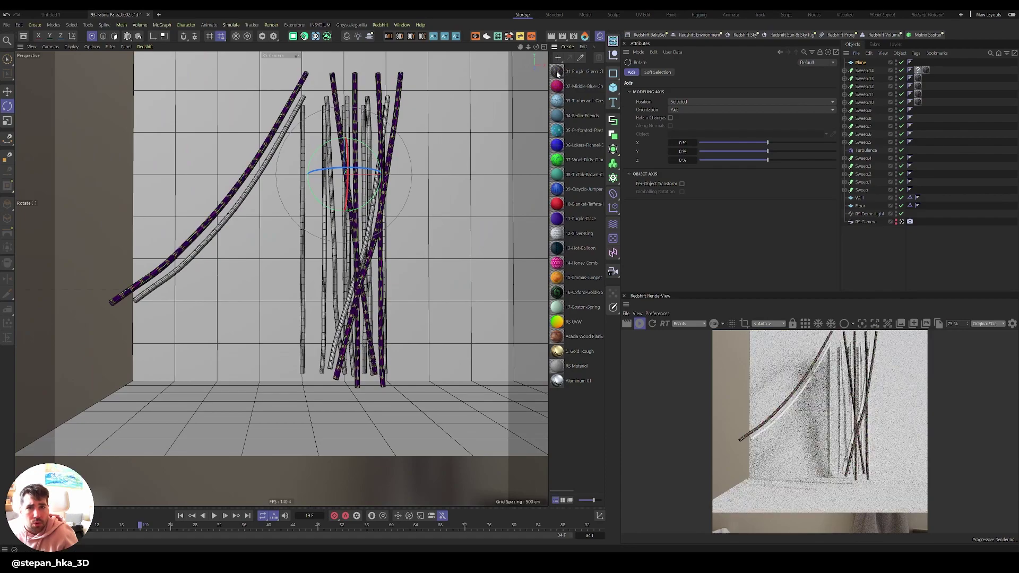
{"action": "left_click_drag", "start_coordinate": [557, 74], "coordinate": [495, 108]}
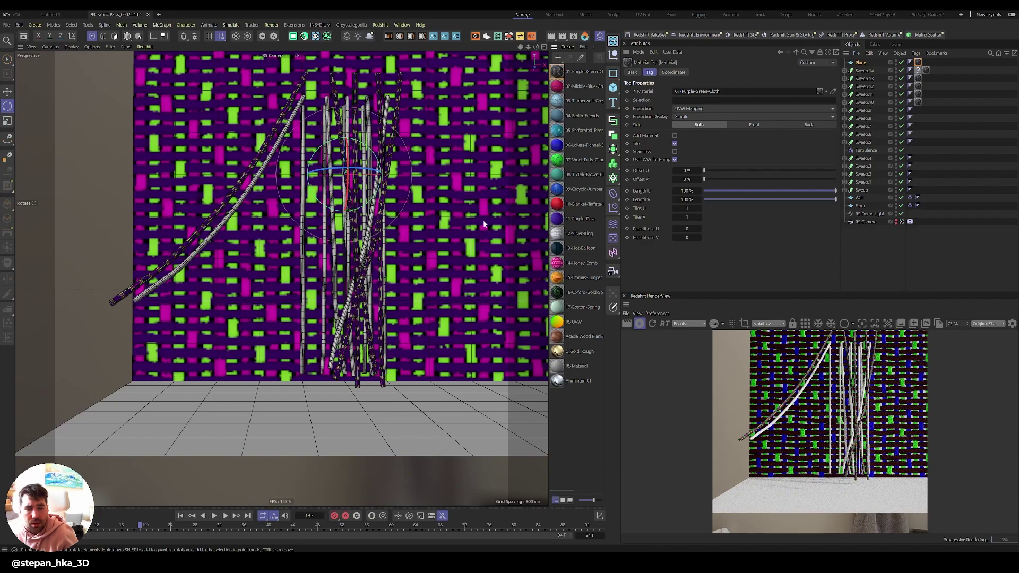
{"action": "left_click_drag", "start_coordinate": [479, 111], "coordinate": [456, 276], "text": "alt"}
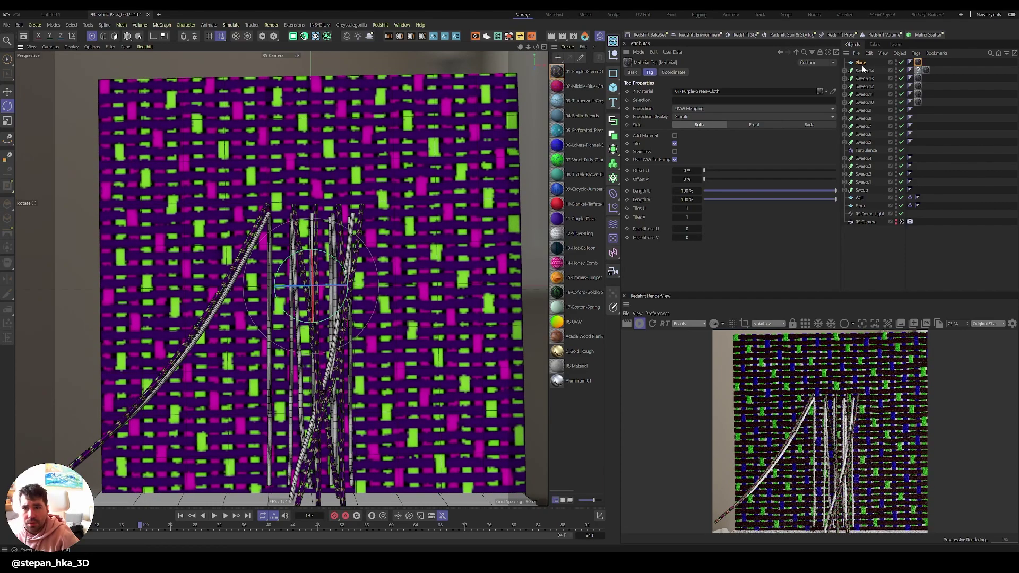
{"action": "key", "text": "Delete"}
{"action": "key", "text": "ctrl+z"}
{"action": "key", "text": "ctrl+z"}
{"action": "key", "text": "ctrl+z"}
{"action": "key", "text": "ctrl+z"}
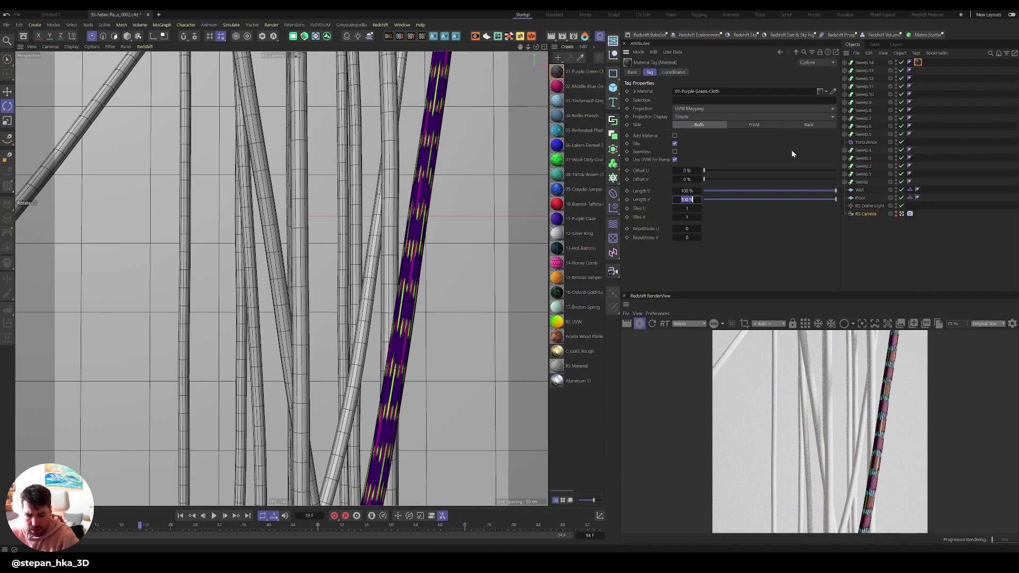
Step: Set the purple cloth tag's Length V to 5% and inspect the finer weave
{"action": "type", "text": "5"}
{"action": "key", "text": "Return"}
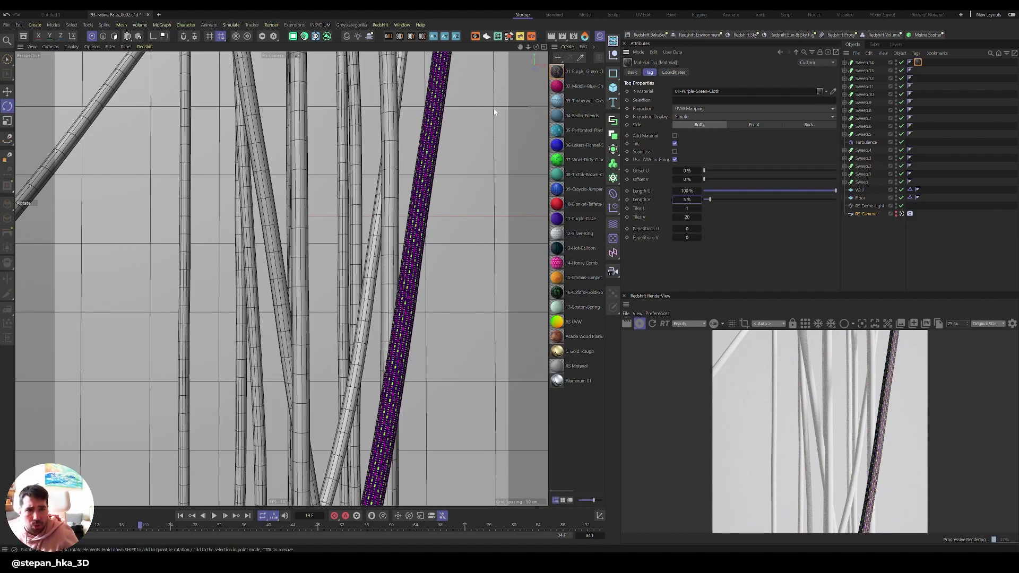
{"action": "scroll", "coordinate": [412, 265], "scroll_direction": "up", "scroll_amount": 5}
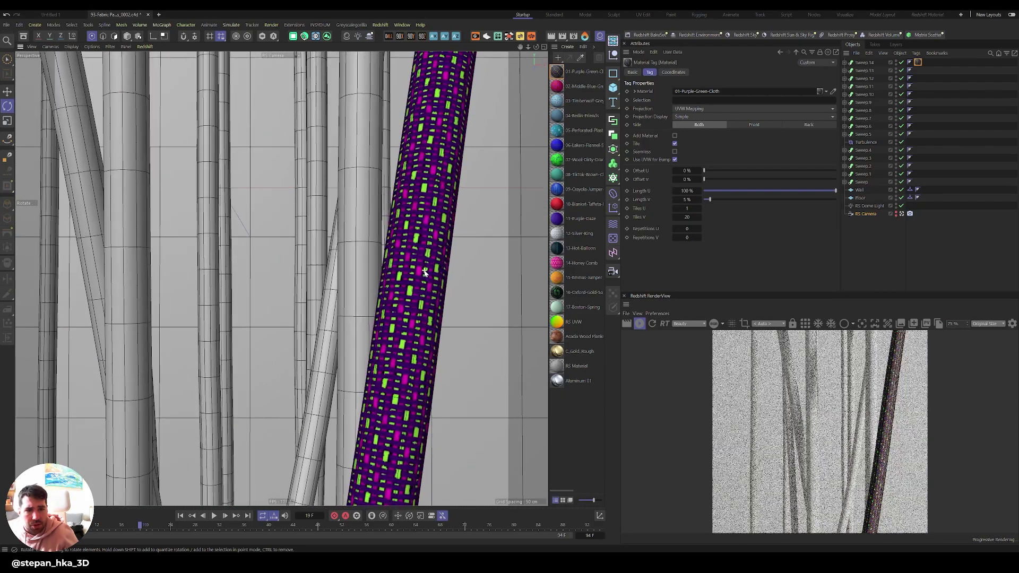
{"action": "middle_click_drag", "start_coordinate": [427, 262], "coordinate": [383, 228]}
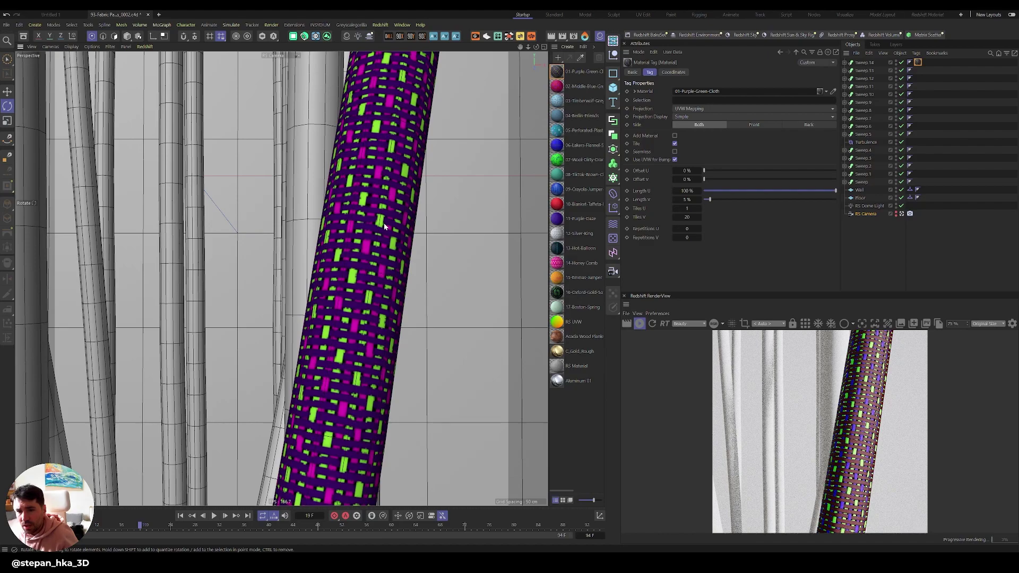
Step: Apply 02-Middle-Blue-Green-Cloth-Pattern to Sweep.5
{"action": "scroll", "coordinate": [403, 231], "scroll_direction": "up", "scroll_amount": 3}
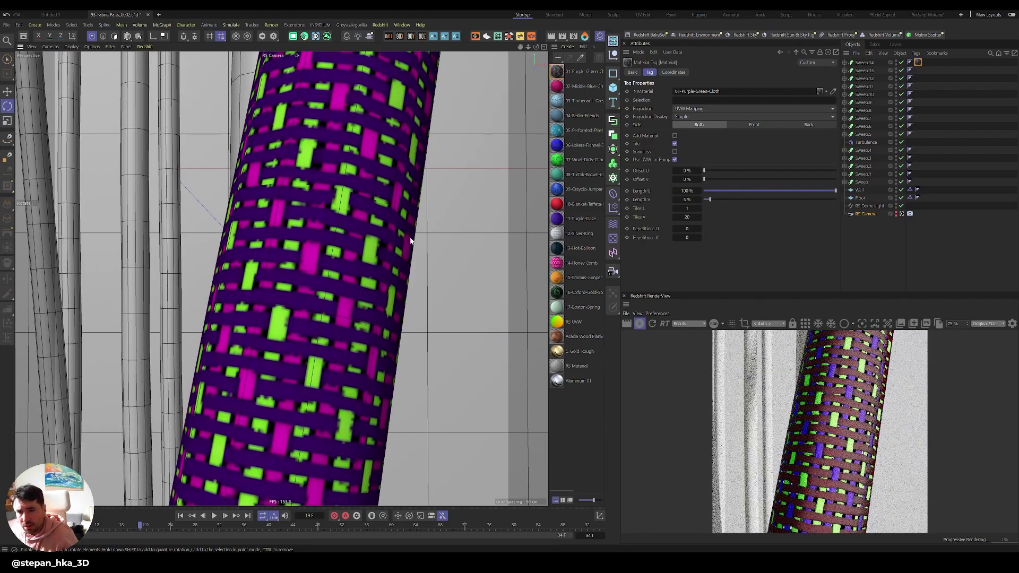
{"action": "scroll", "coordinate": [405, 242], "scroll_direction": "down", "scroll_amount": 8}
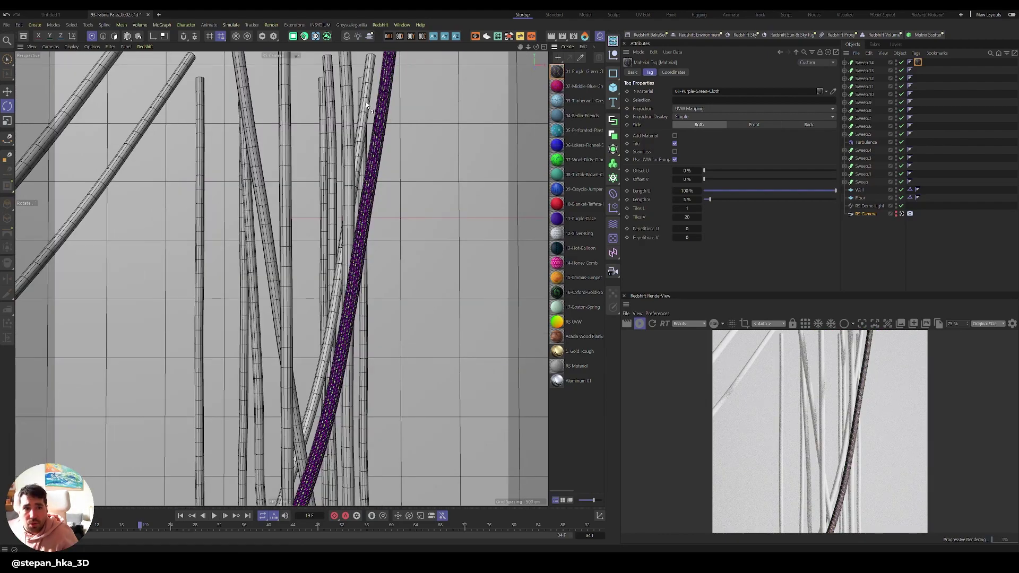
{"action": "left_click_drag", "start_coordinate": [366, 105], "coordinate": [365, 105]}
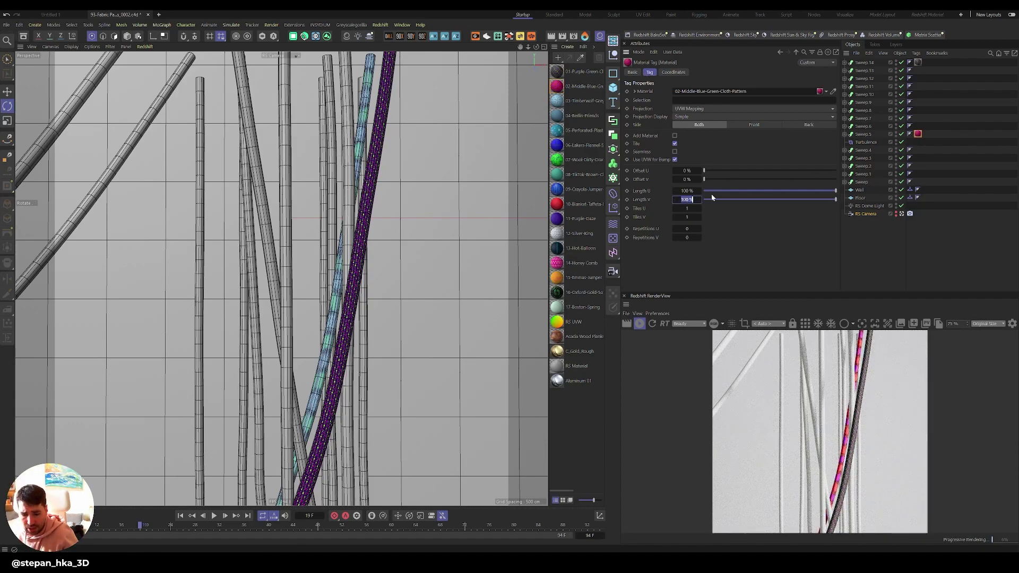
Step: Set the blue-green tag's Length V to 5% and drag more cloth materials onto Sweep.13 and others
{"action": "type", "text": "5"}
{"action": "key", "text": "Return"}
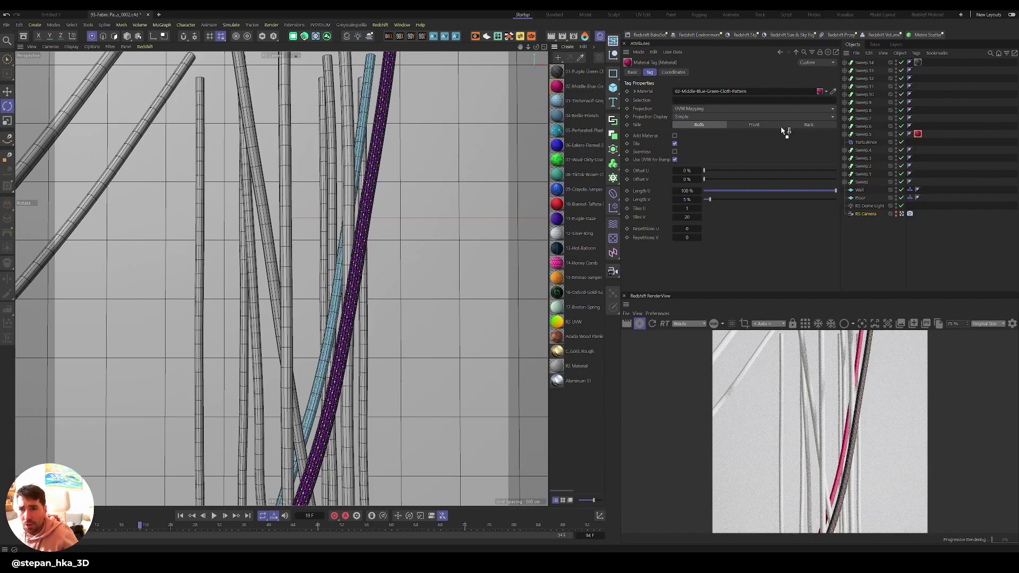
{"action": "left_click_drag", "start_coordinate": [869, 74], "coordinate": [864, 73]}
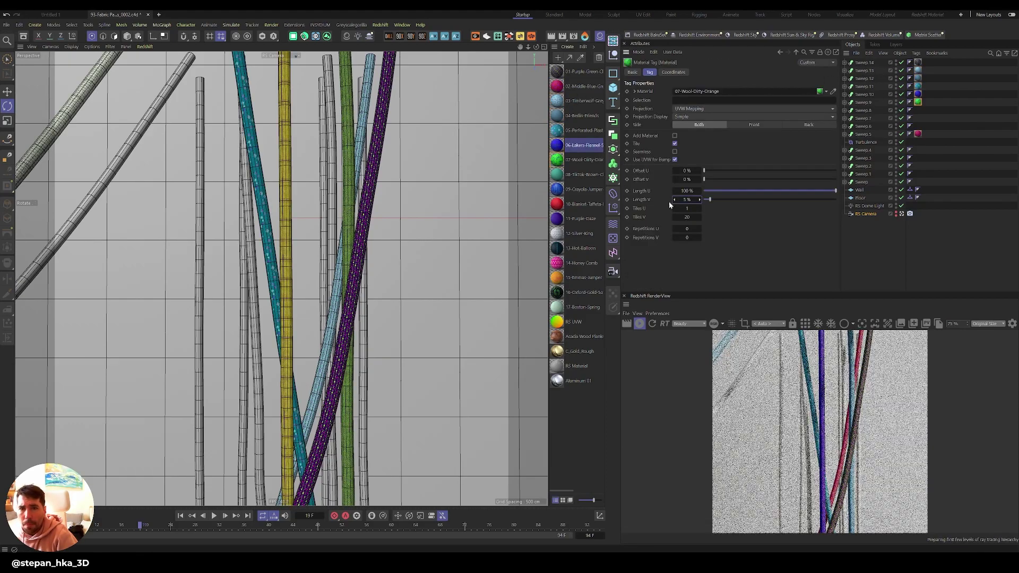
{"action": "left_click", "coordinate": [578, 166]}
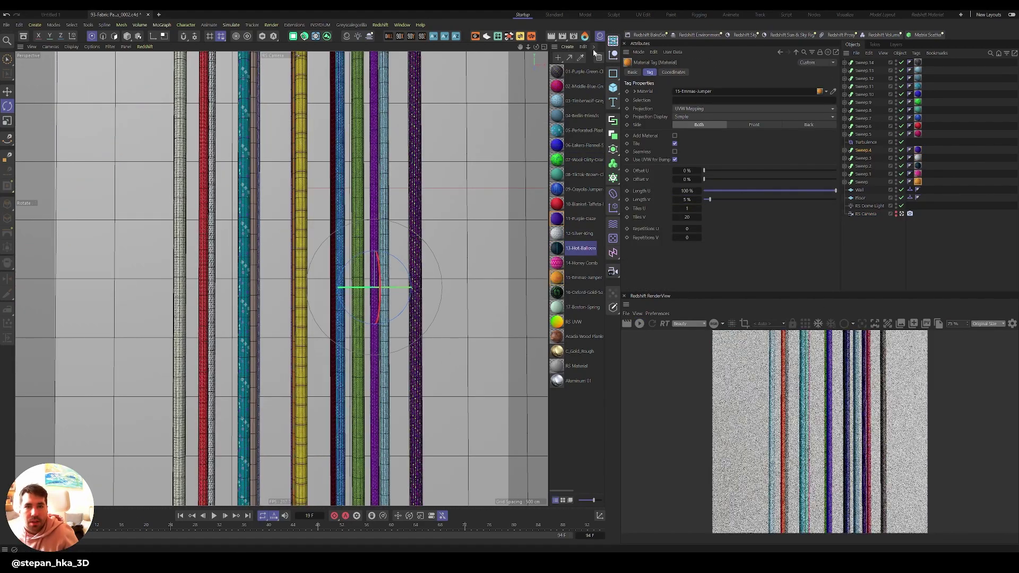
Step: Add a Rotation force from Simulate > Forces and delete the Gravity object
{"action": "left_click", "coordinate": [231, 24]}
{"action": "mouse_move", "coordinate": [254, 110]}
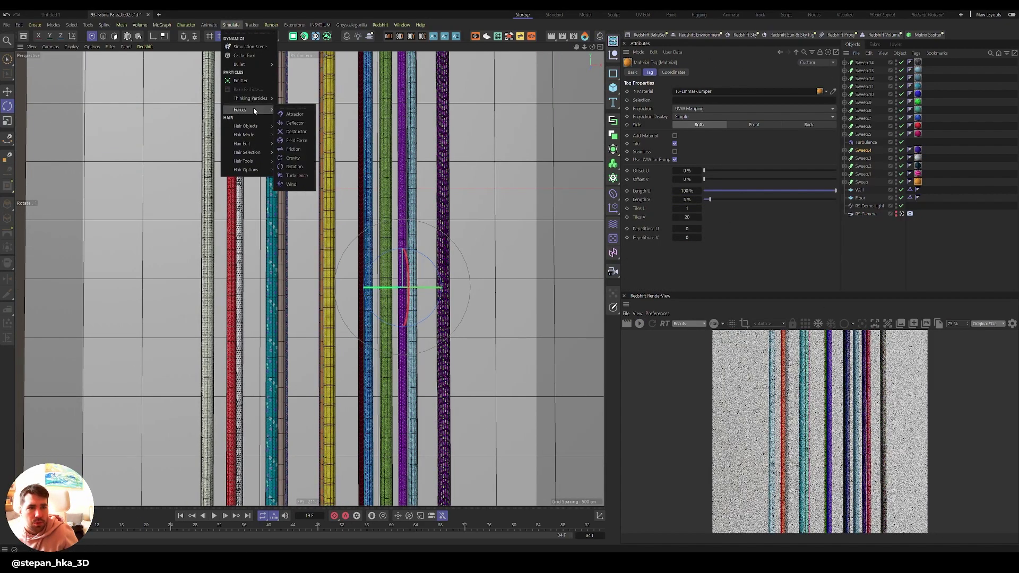
{"action": "left_click", "coordinate": [296, 166]}
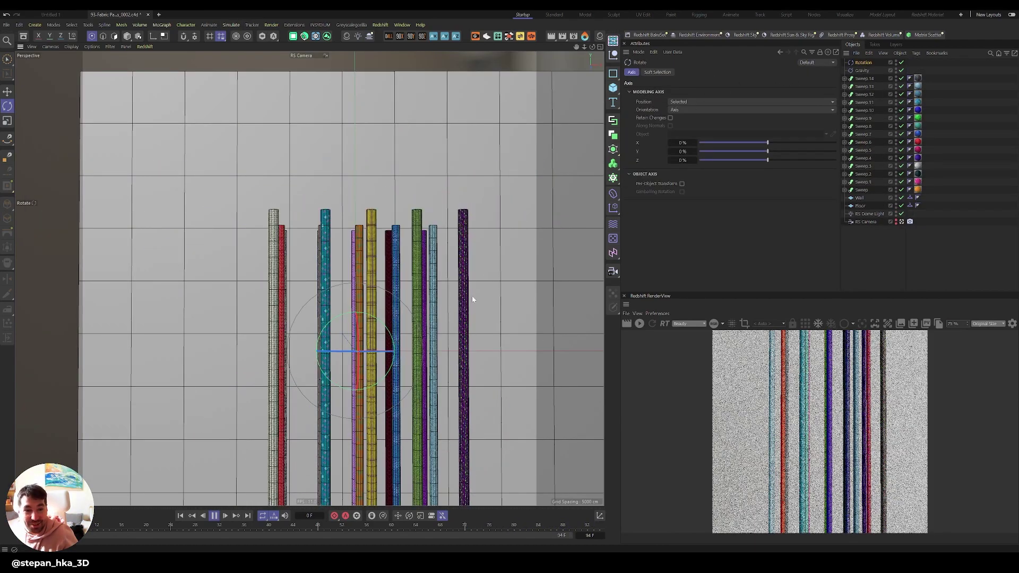
{"action": "key", "text": "e"}
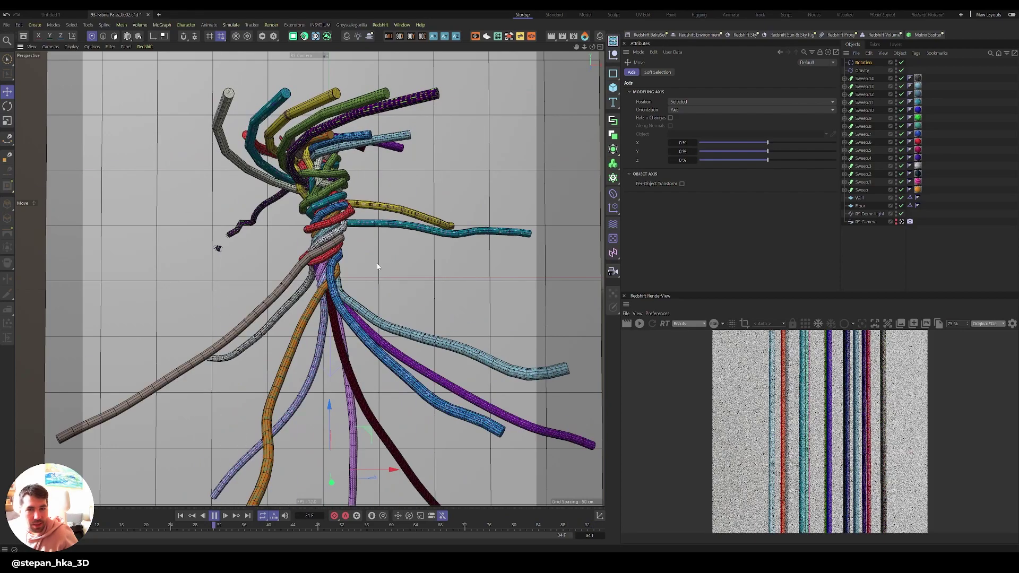
{"action": "left_click", "coordinate": [862, 70]}
{"action": "key", "text": "Delete"}
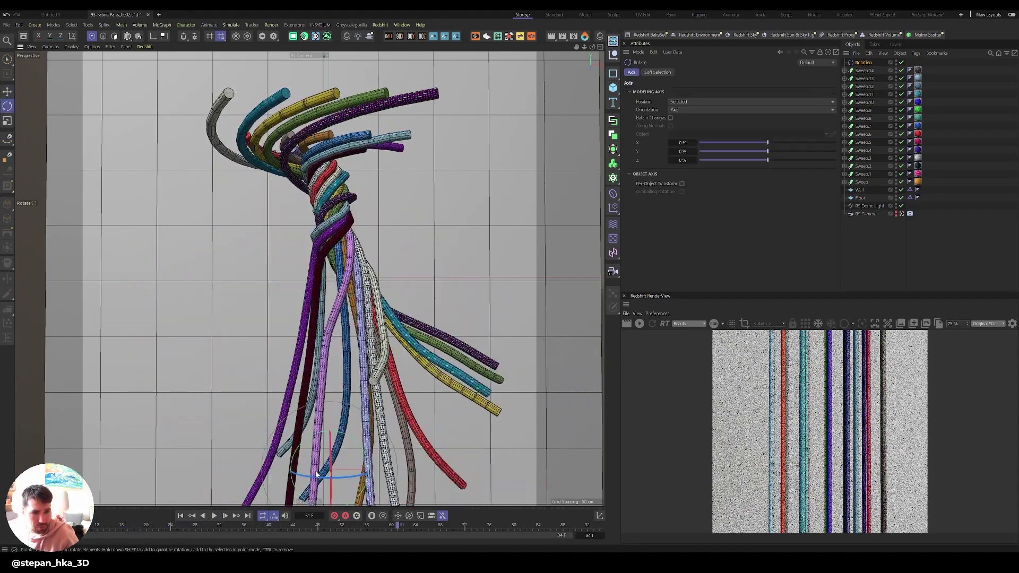
Step: Replay the simulation from the start and view the twisted ropes through the RS Camera
{"action": "key", "text": "F8"}
{"action": "key", "text": "r"}
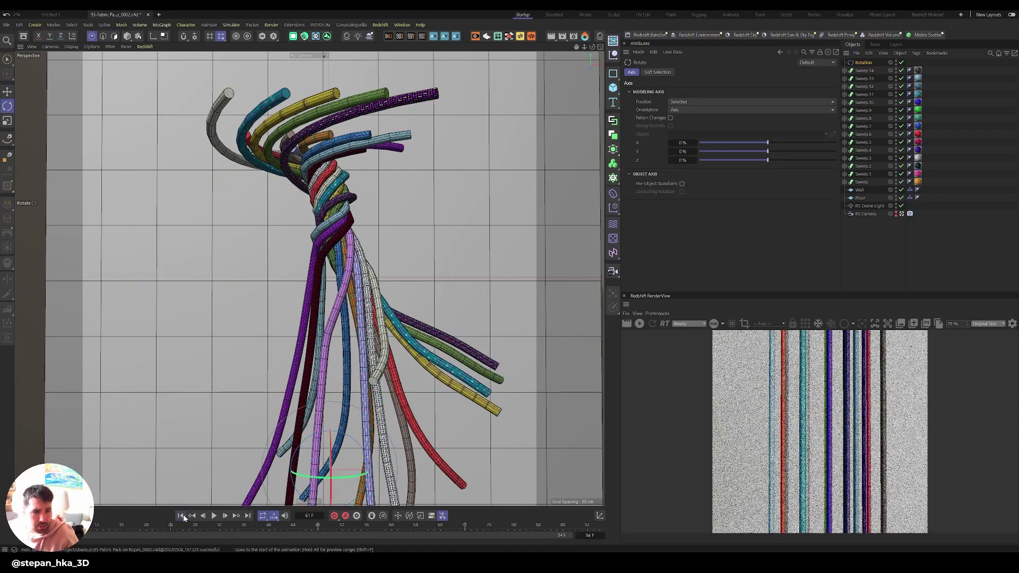
{"action": "left_click", "coordinate": [214, 515]}
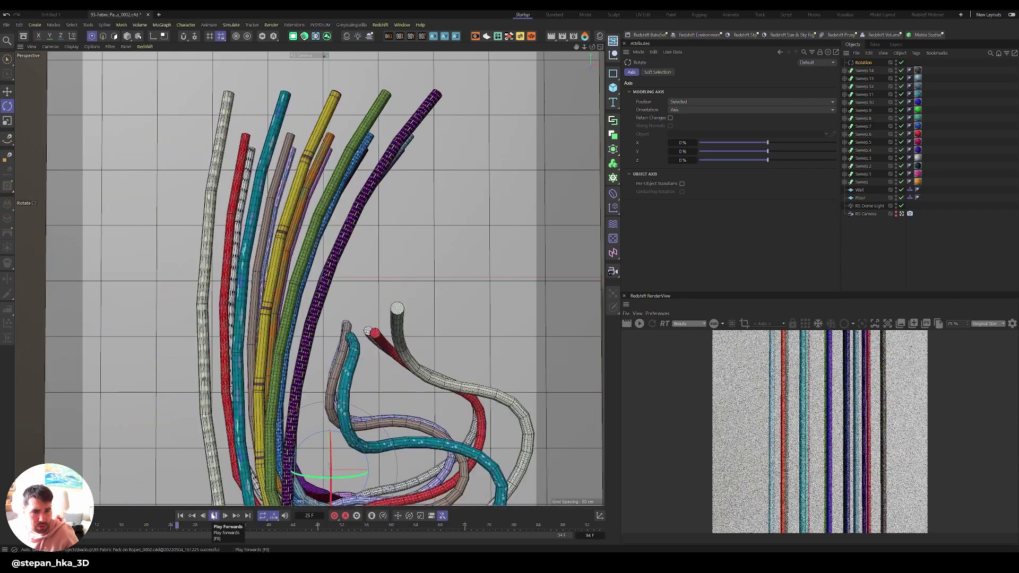
{"action": "left_click", "coordinate": [213, 516]}
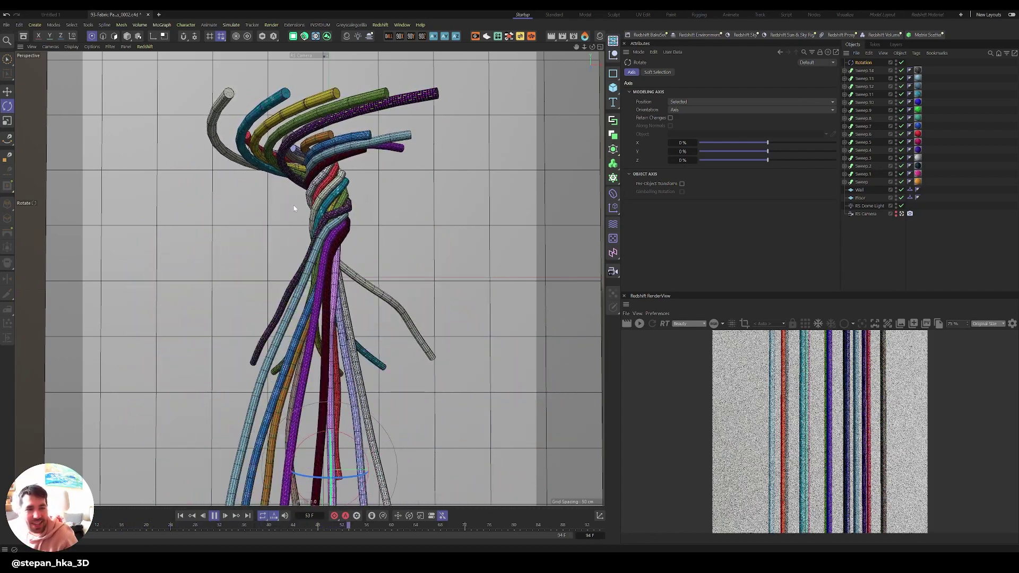
{"action": "left_click", "coordinate": [325, 55]}
{"action": "key", "text": "space"}
{"action": "left_click", "coordinate": [864, 70]}
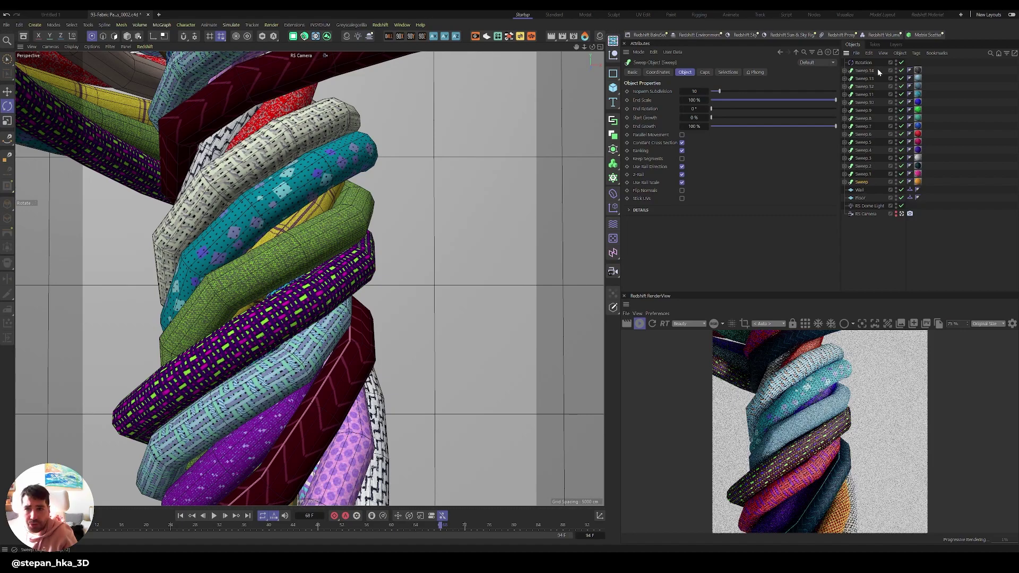
Step: Group the selected sweeps under a new null named rOPES
{"action": "key", "text": "alt+g"}
{"action": "type", "text": "rOPES"}
{"action": "key", "text": "Return"}
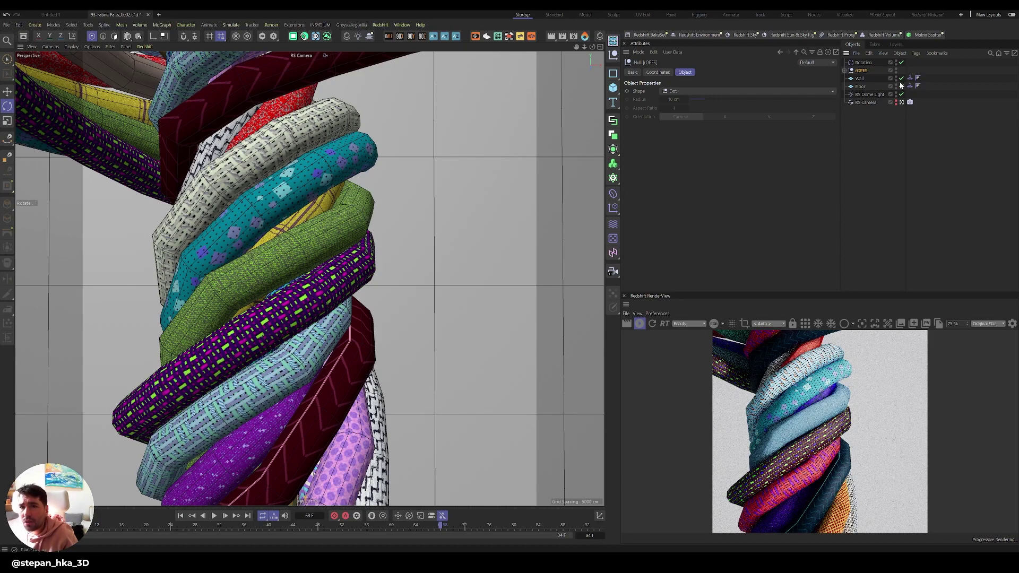
Step: Add a Redshift Object tag to rOPES with geometry Override and Tessellation enabled
{"action": "right_click", "coordinate": [855, 70]}
{"action": "mouse_move", "coordinate": [864, 178]}
{"action": "left_click", "coordinate": [845, 202]}
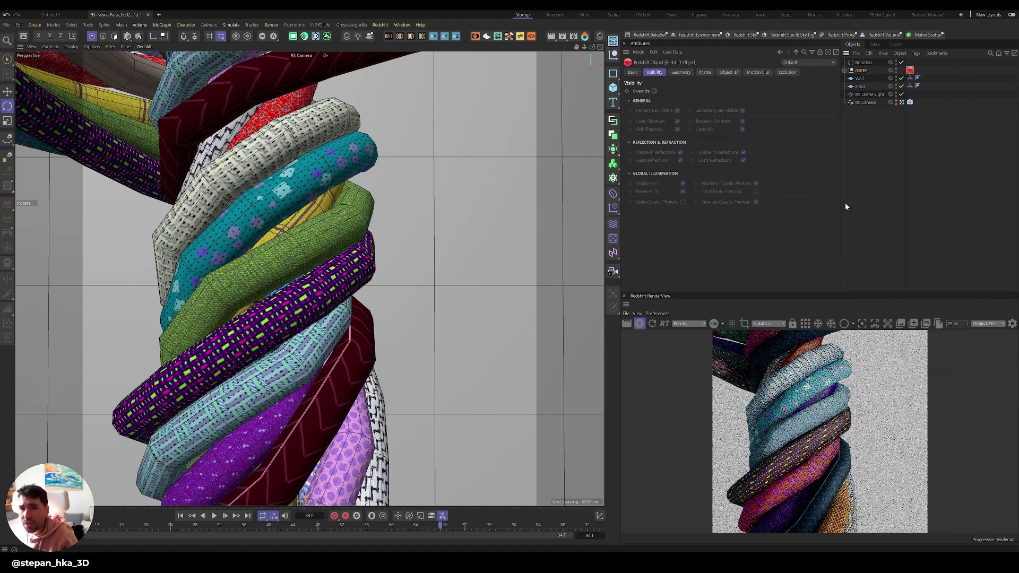
{"action": "left_click", "coordinate": [673, 73]}
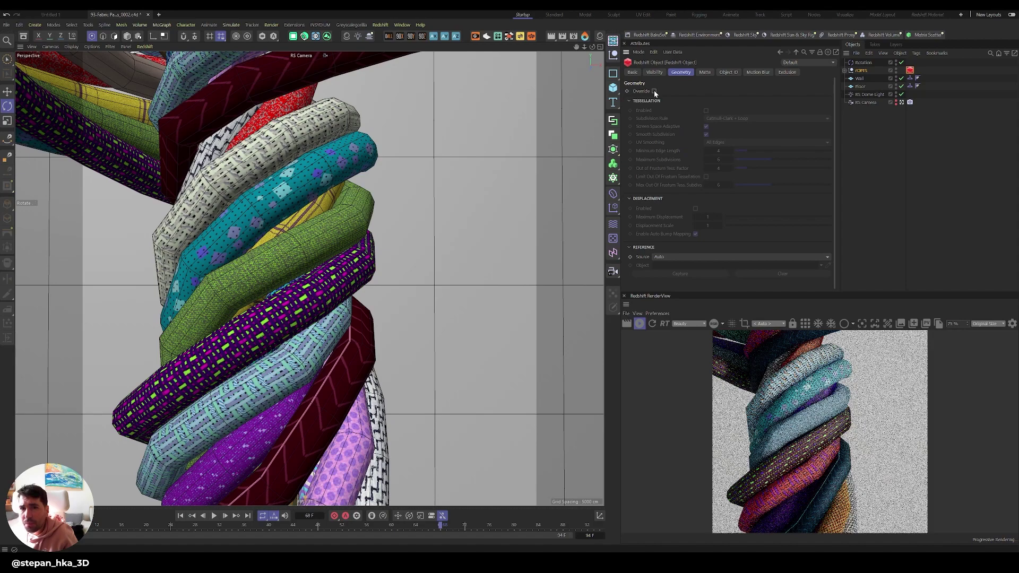
{"action": "left_click", "coordinate": [654, 92]}
{"action": "left_click", "coordinate": [706, 111]}
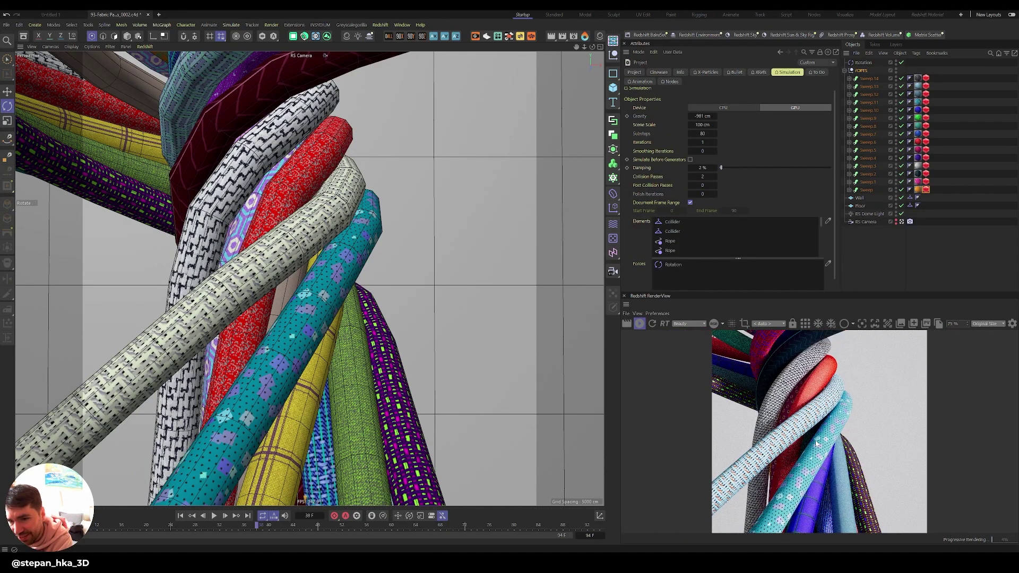
Step: Set simulation Iterations to 1 and Substeps to 80, then replay the ropes from the first frame
{"action": "scroll", "coordinate": [816, 444], "scroll_direction": "up", "scroll_amount": 2}
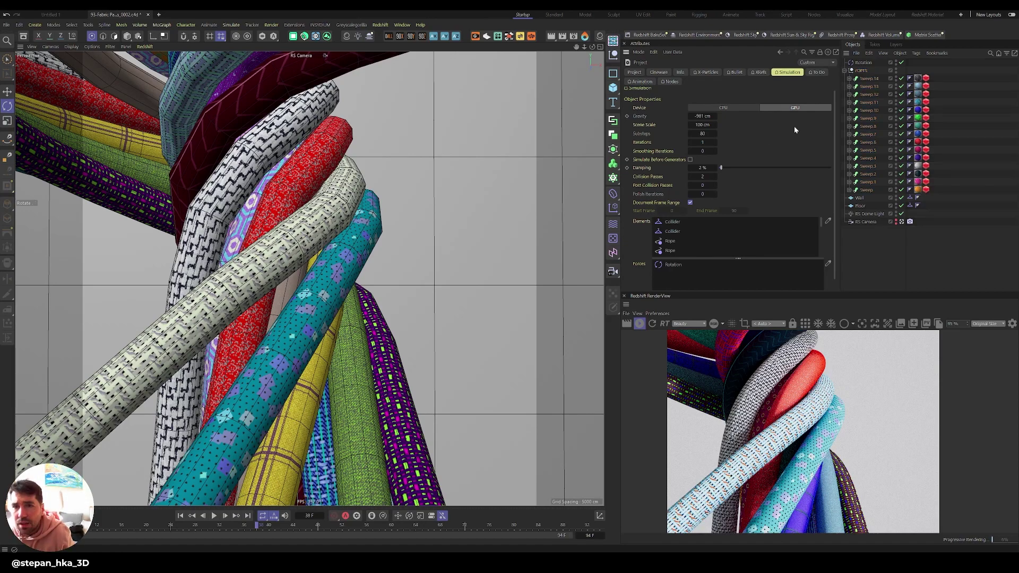
{"action": "left_click", "coordinate": [793, 72]}
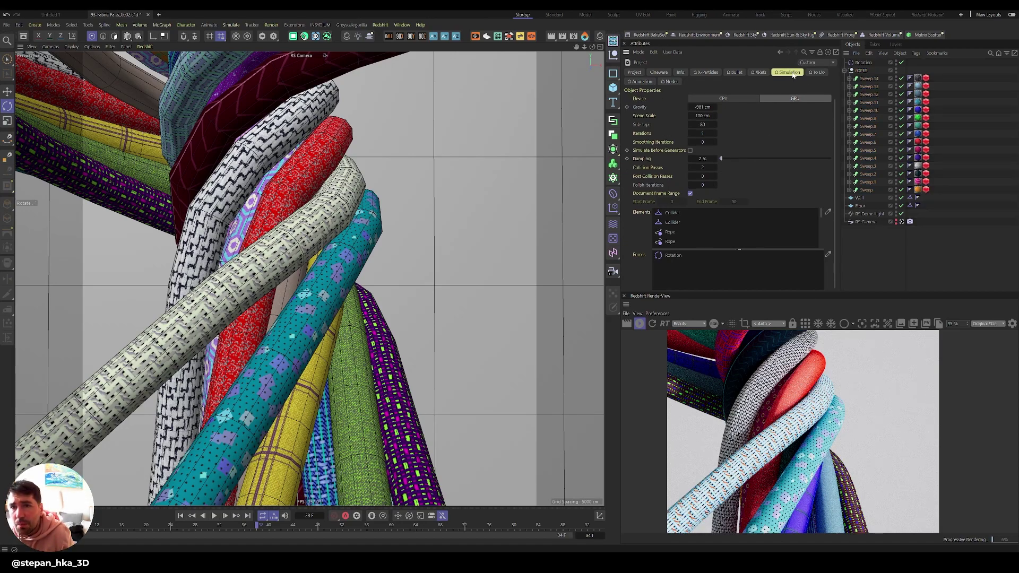
{"action": "left_click", "coordinate": [702, 134]}
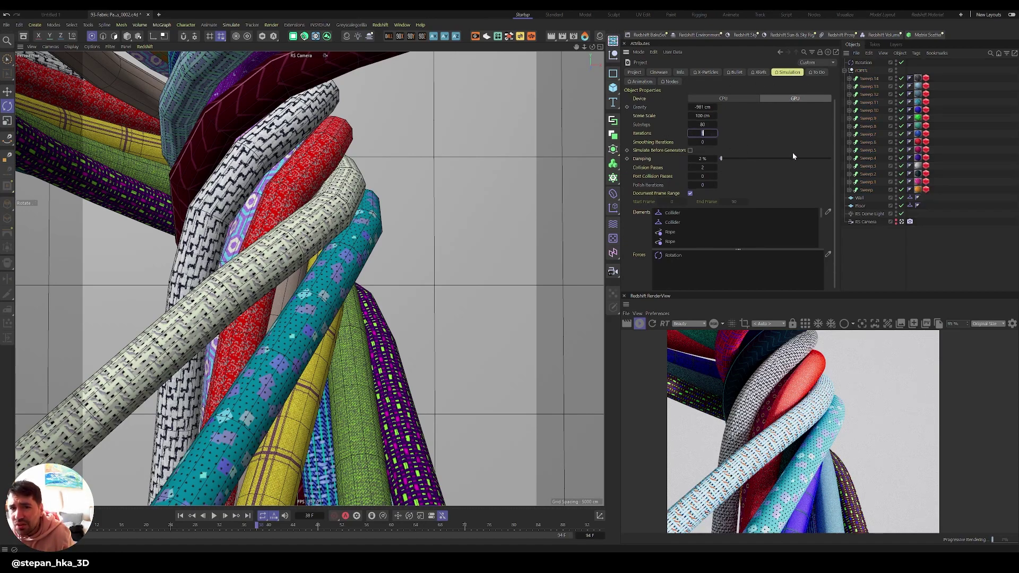
{"action": "left_click", "coordinate": [701, 123]}
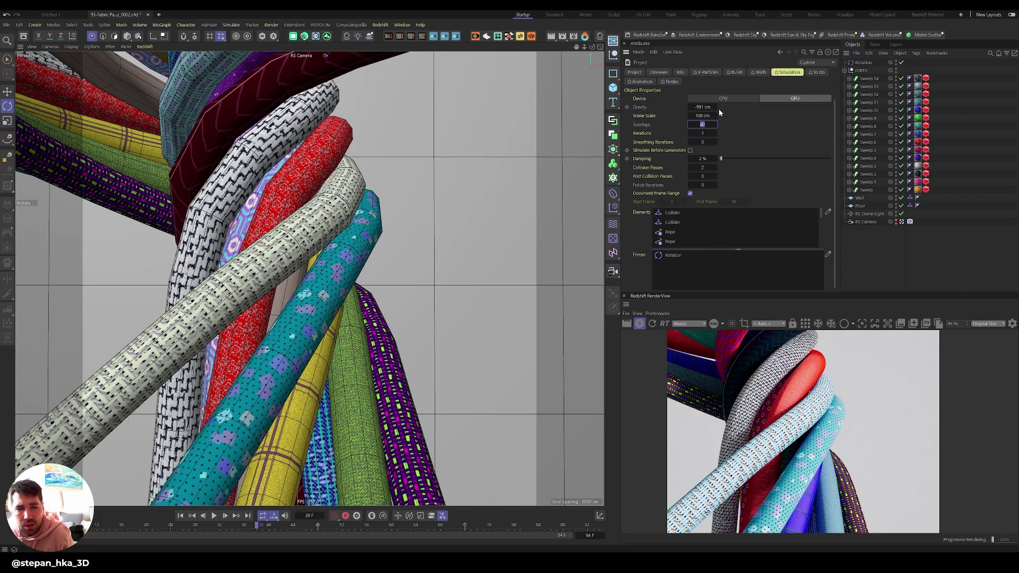
{"action": "key", "text": "Return"}
{"action": "key", "text": "shift+f"}
{"action": "key", "text": "F8"}
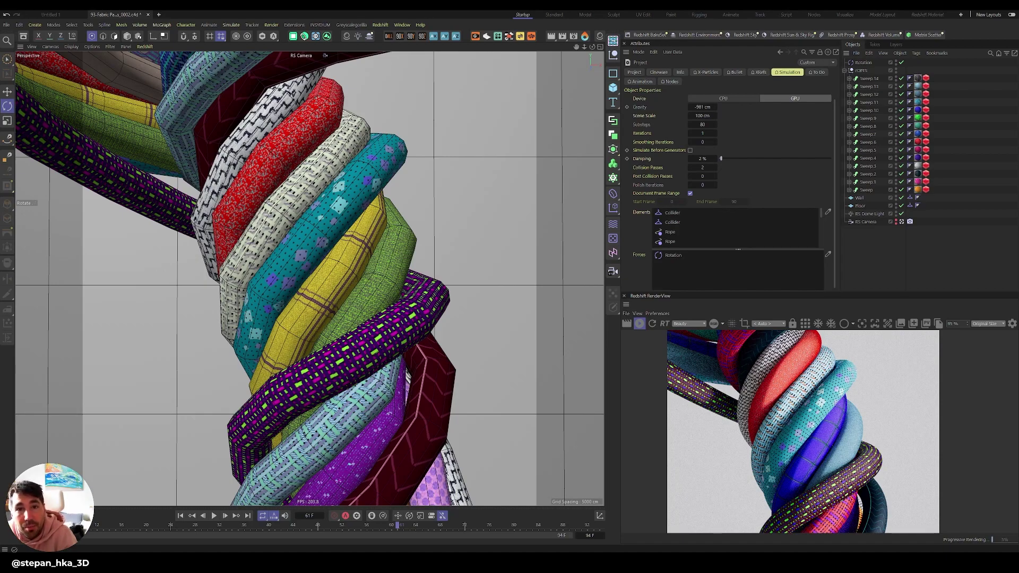
Step: In the 13-Hot-Balloon shader graph, reposition the Scale Uniform and RS Color Correct nodes, then close it
{"action": "left_click", "coordinate": [599, 36]}
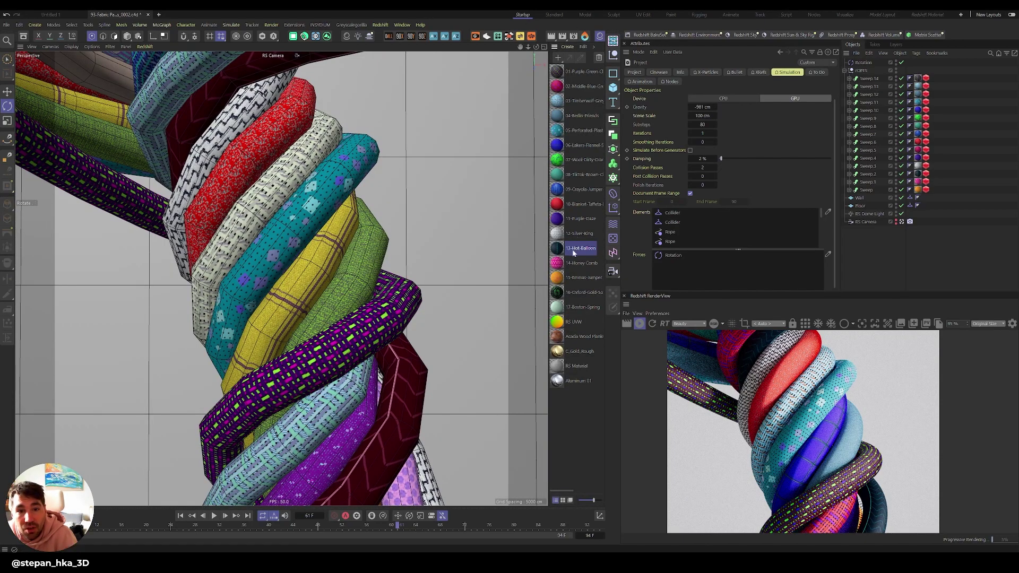
{"action": "double_click", "coordinate": [560, 247]}
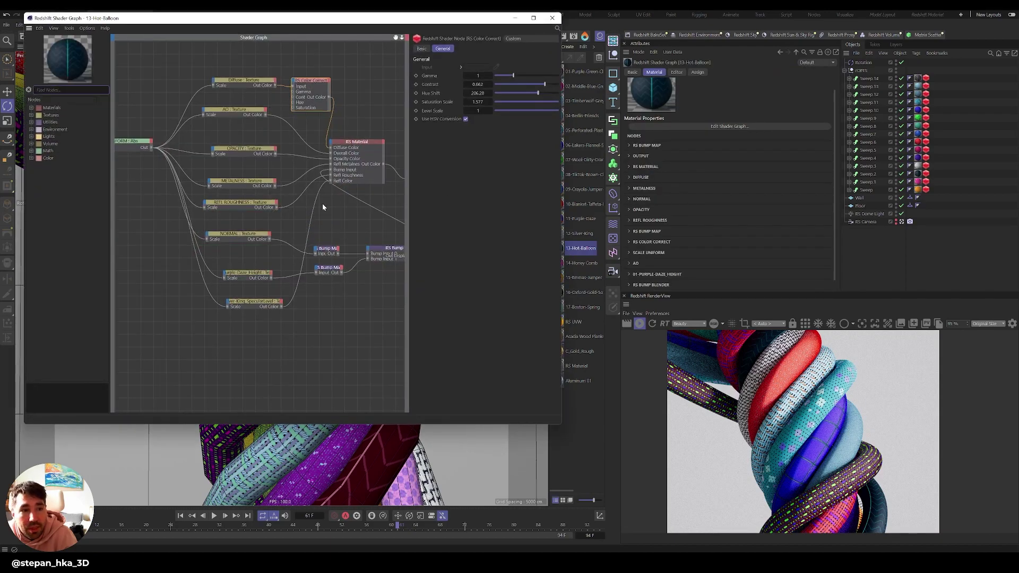
{"action": "left_click_drag", "start_coordinate": [132, 141], "coordinate": [153, 151]}
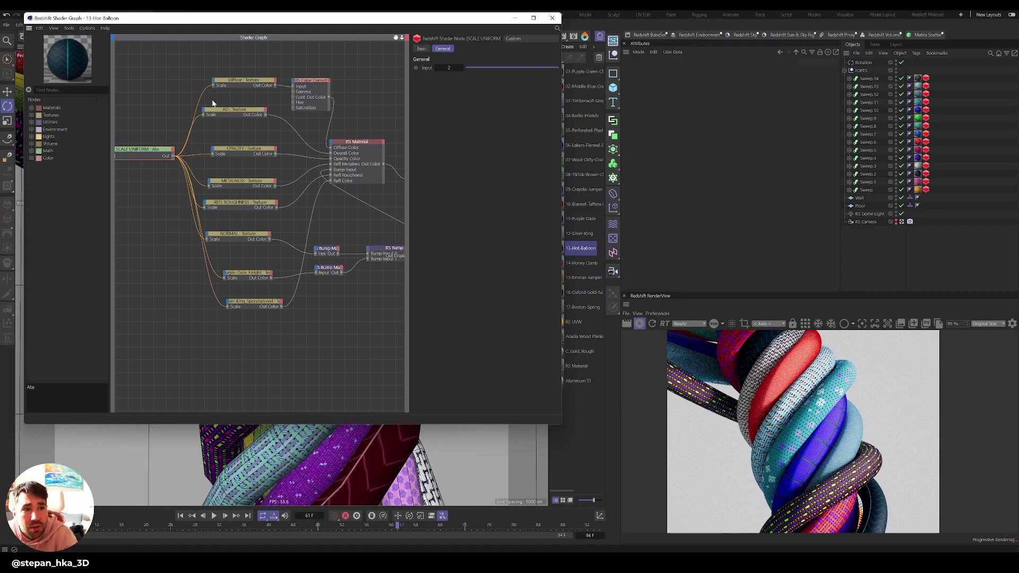
{"action": "left_click", "coordinate": [313, 85]}
{"action": "left_click_drag", "start_coordinate": [315, 81], "coordinate": [314, 89]}
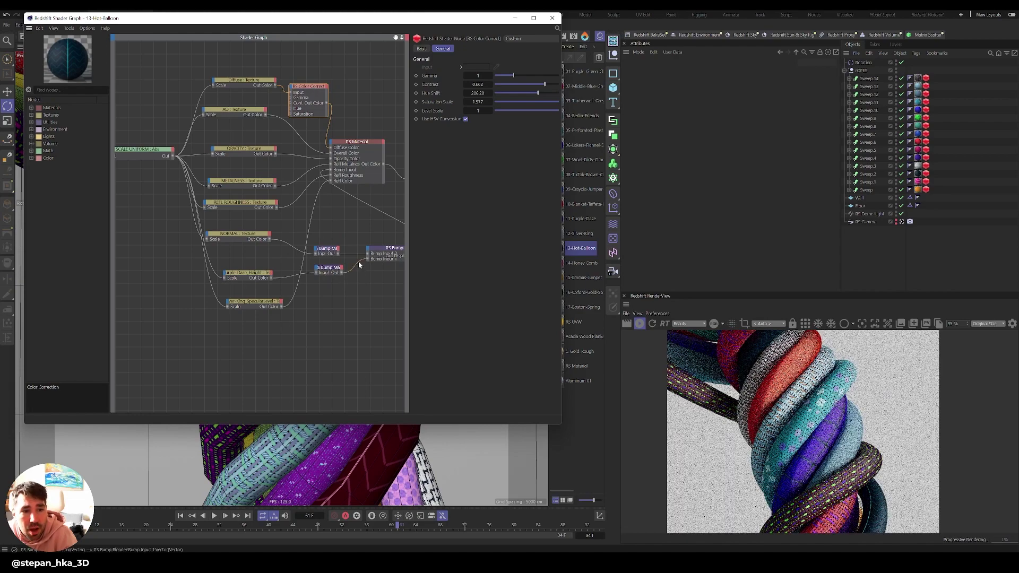
{"action": "left_click", "coordinate": [545, 20]}
Step: Hide the Material Manager panel so the rope viewport becomes wider
{"action": "scroll", "coordinate": [923, 462], "scroll_direction": "down", "scroll_amount": 4}
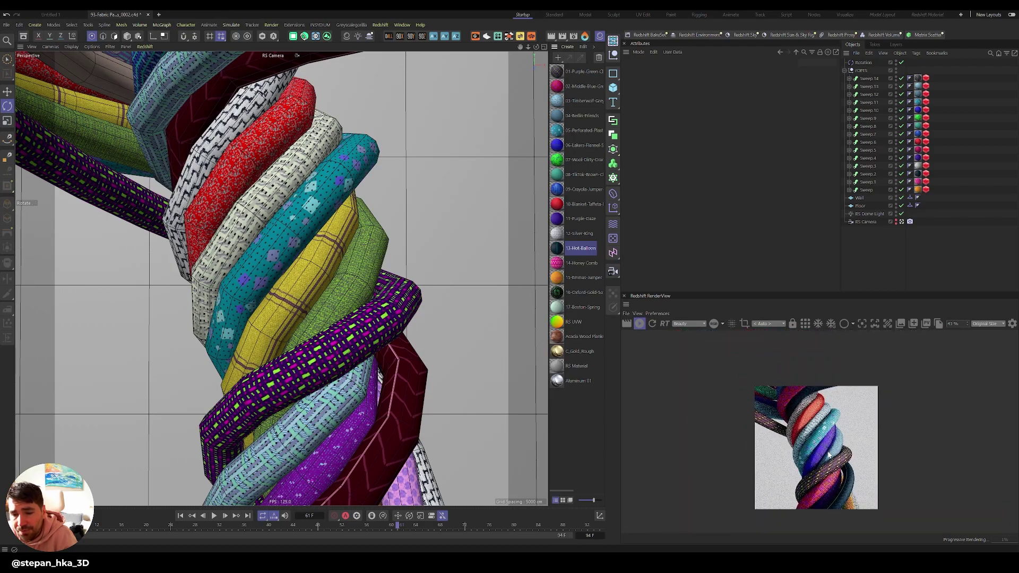
{"action": "scroll", "coordinate": [829, 455], "scroll_direction": "up", "scroll_amount": 3}
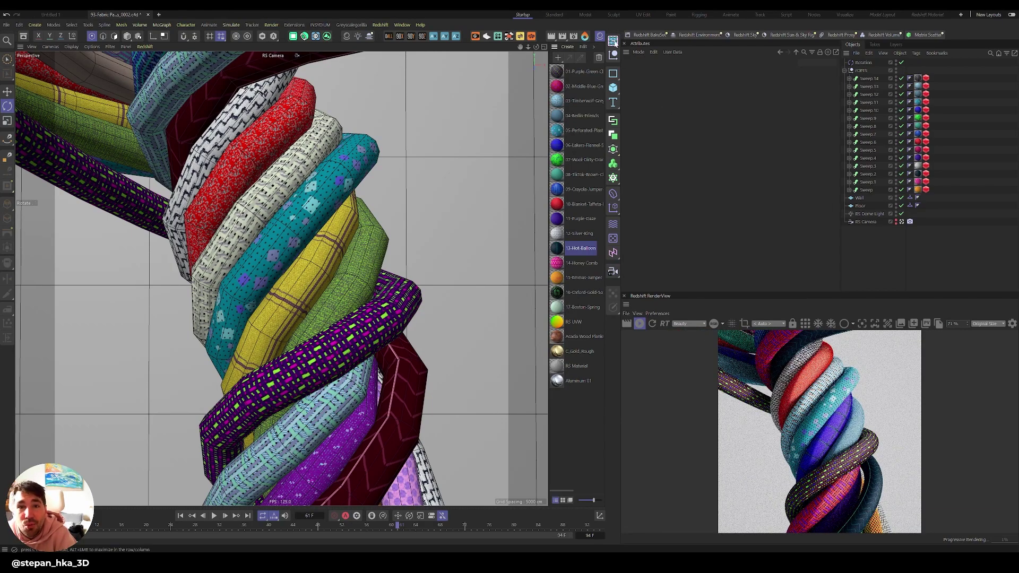
{"action": "left_click", "coordinate": [587, 57]}
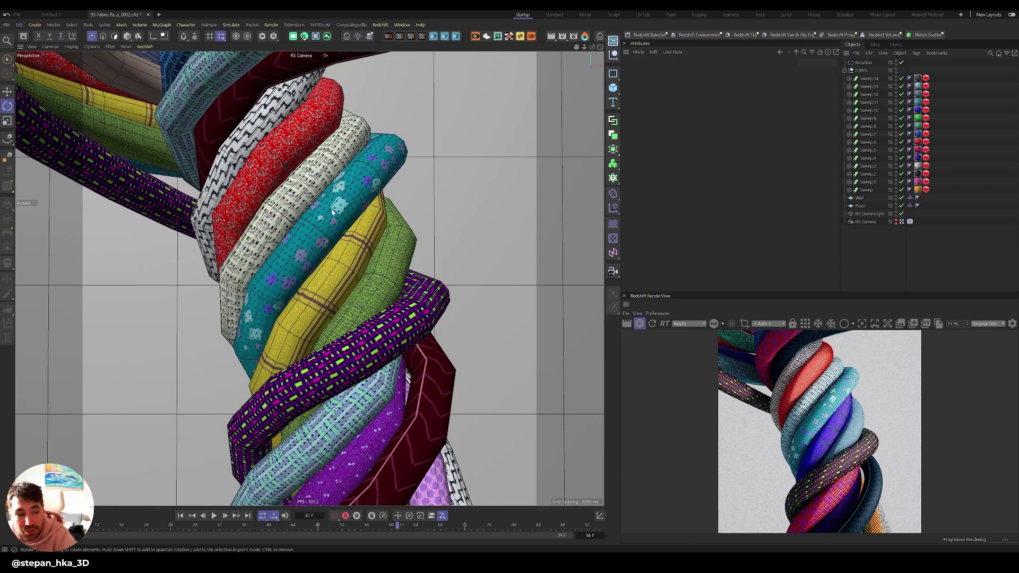